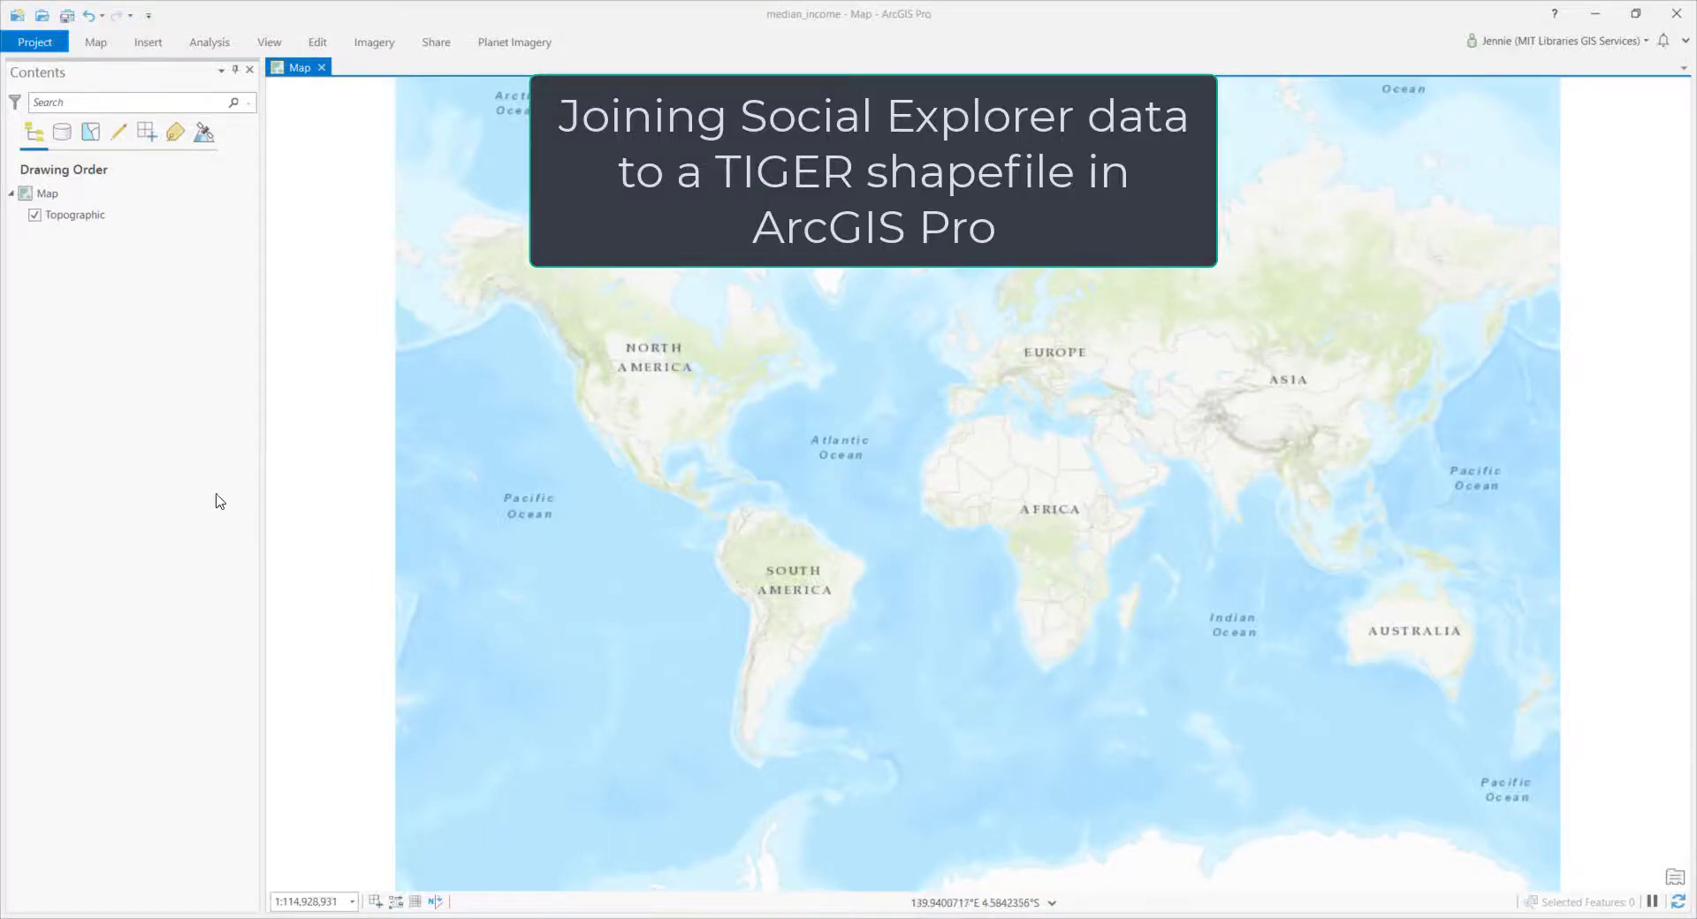
Switch to the Map tab to reach the data-adding tools
{"action": "left_click", "coordinate": [103, 44]}
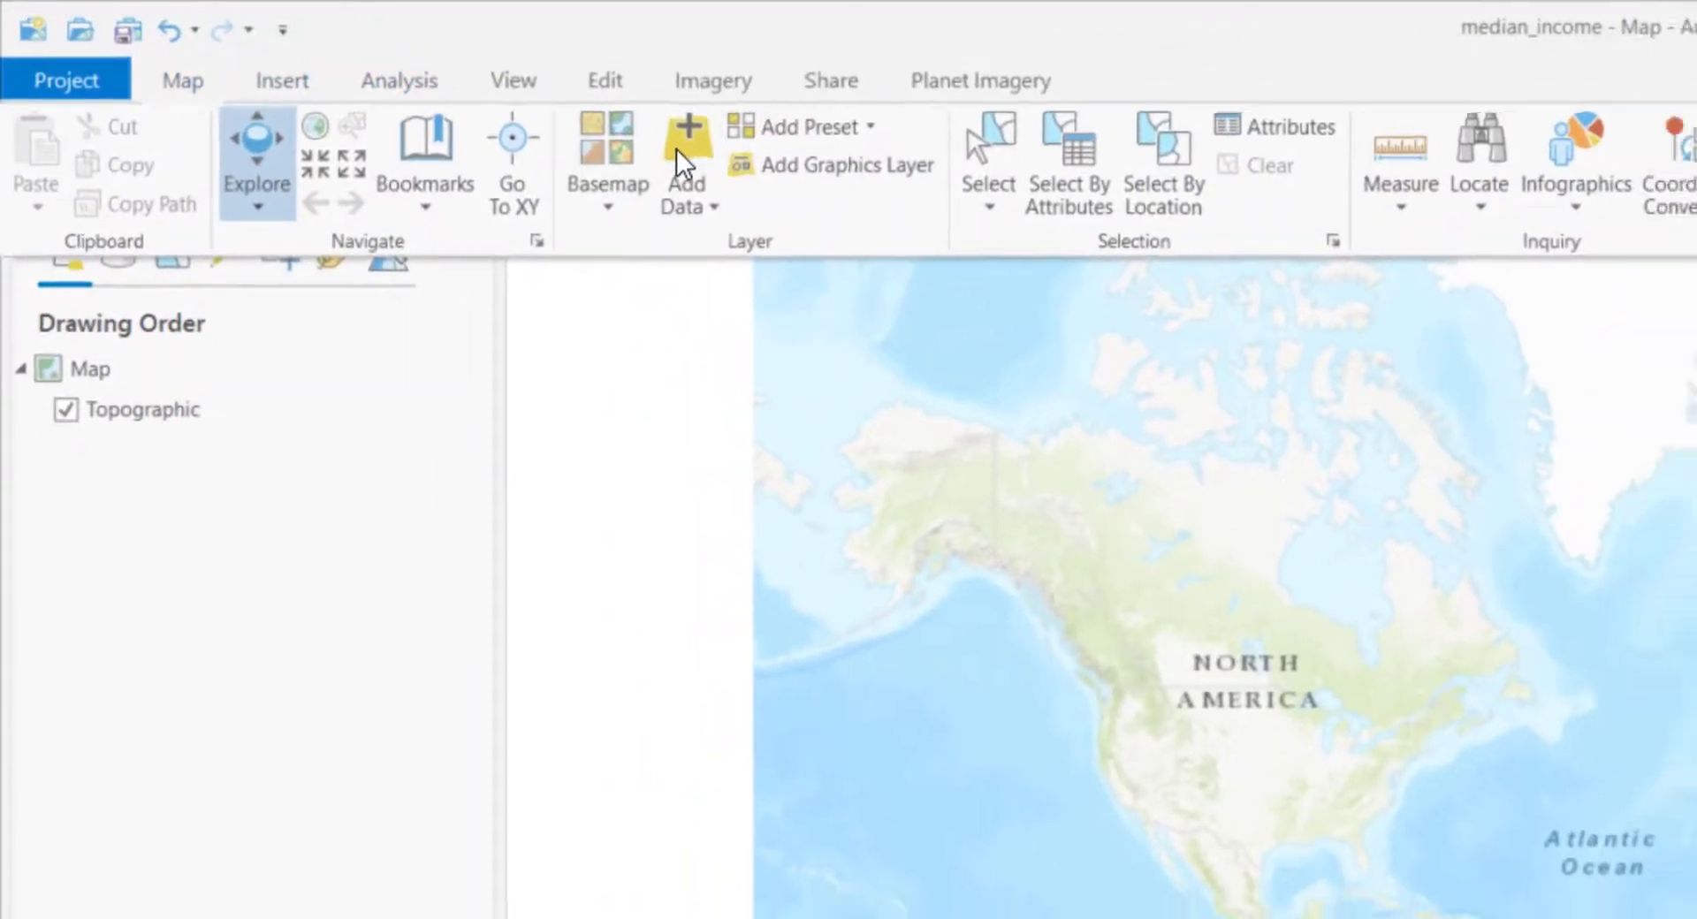
Add the tl_2018_25_tract.shp shapefile from Downloads to the map
{"action": "left_click", "coordinate": [678, 150]}
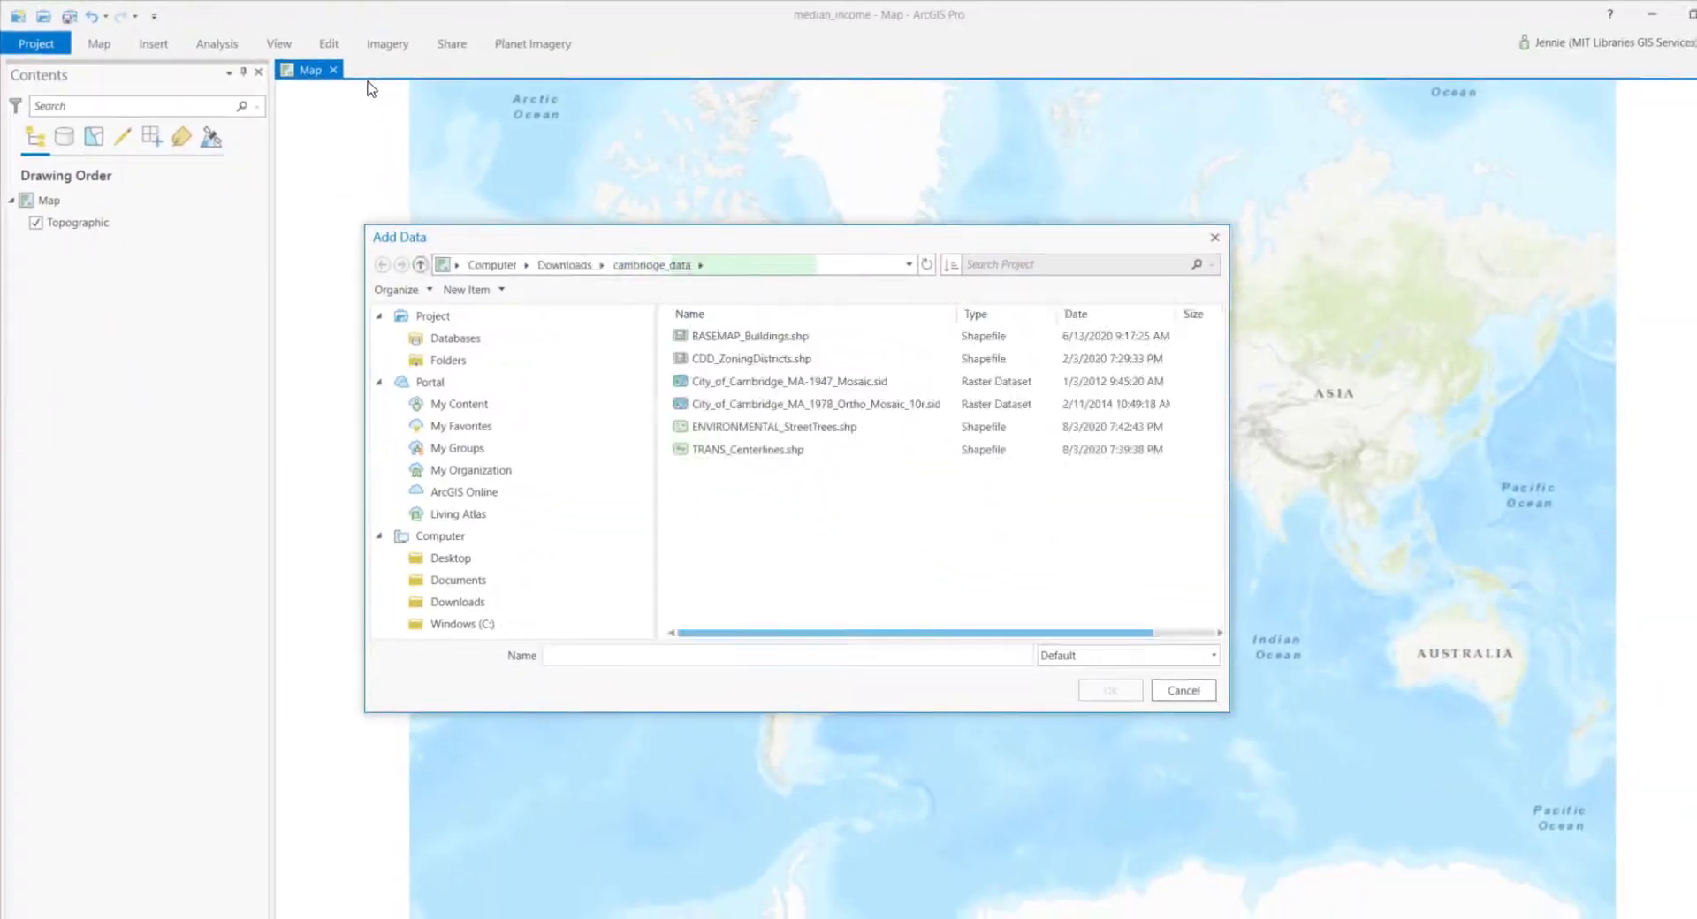
{"action": "left_click", "coordinate": [577, 266]}
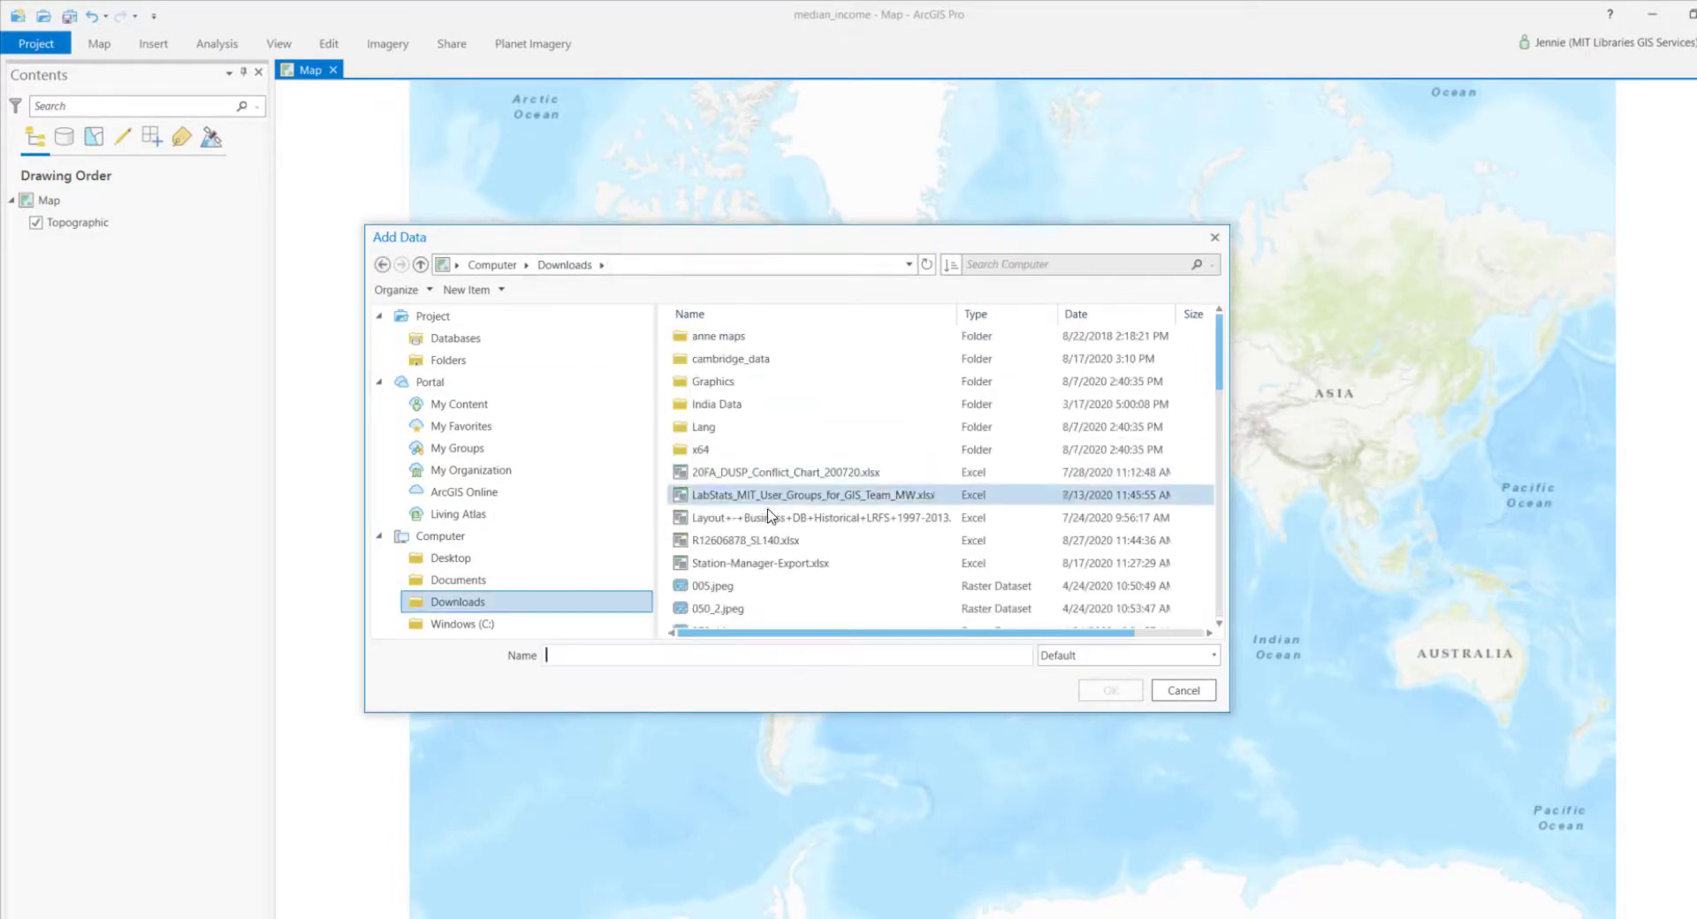
{"action": "scroll", "coordinate": [781, 519], "scroll_direction": "down", "scroll_amount": 1}
{"action": "scroll", "coordinate": [781, 519], "scroll_direction": "down", "scroll_amount": 4}
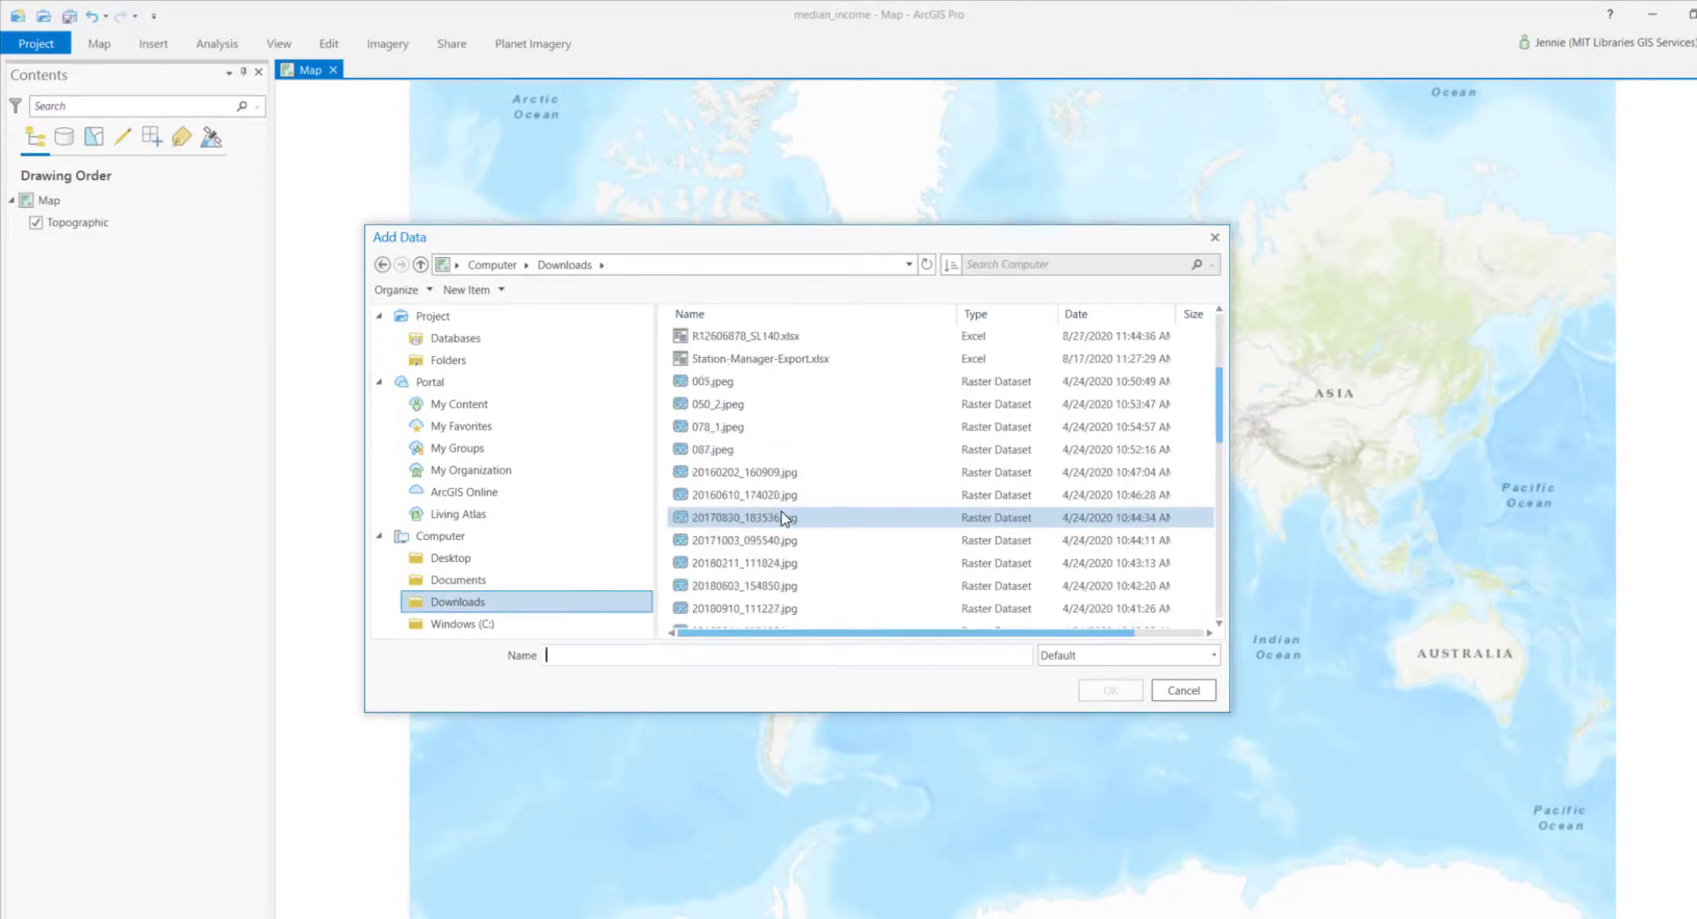
{"action": "scroll", "coordinate": [781, 519], "scroll_direction": "down", "scroll_amount": 5}
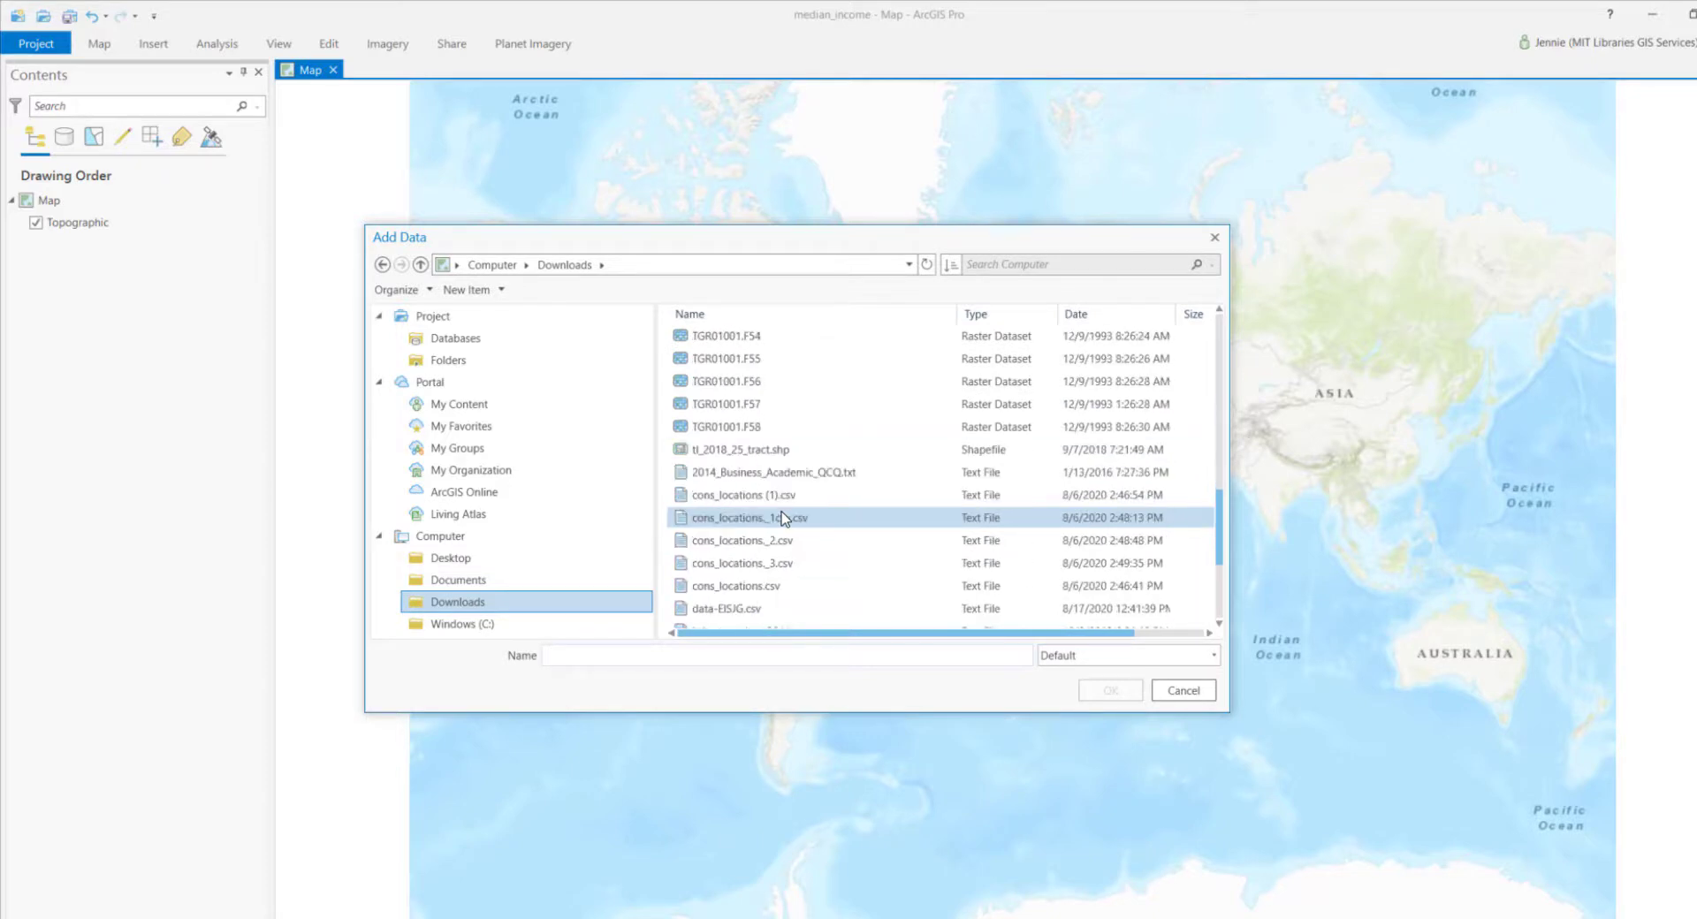
{"action": "left_click", "coordinate": [767, 456]}
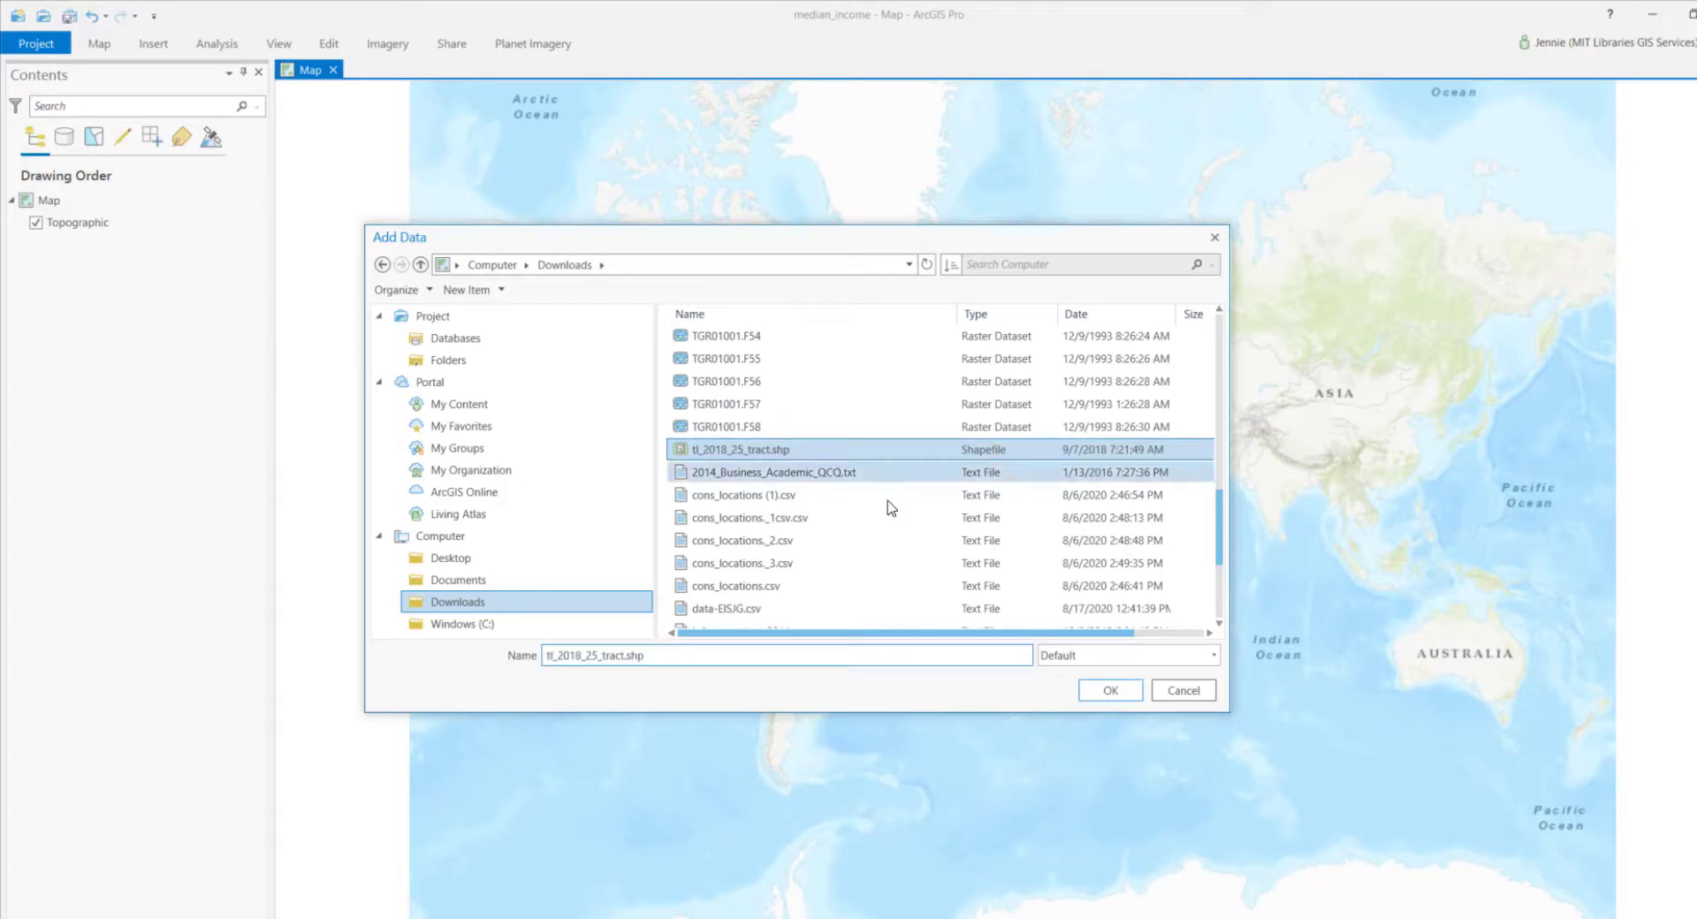
{"action": "left_click", "coordinate": [1100, 692]}
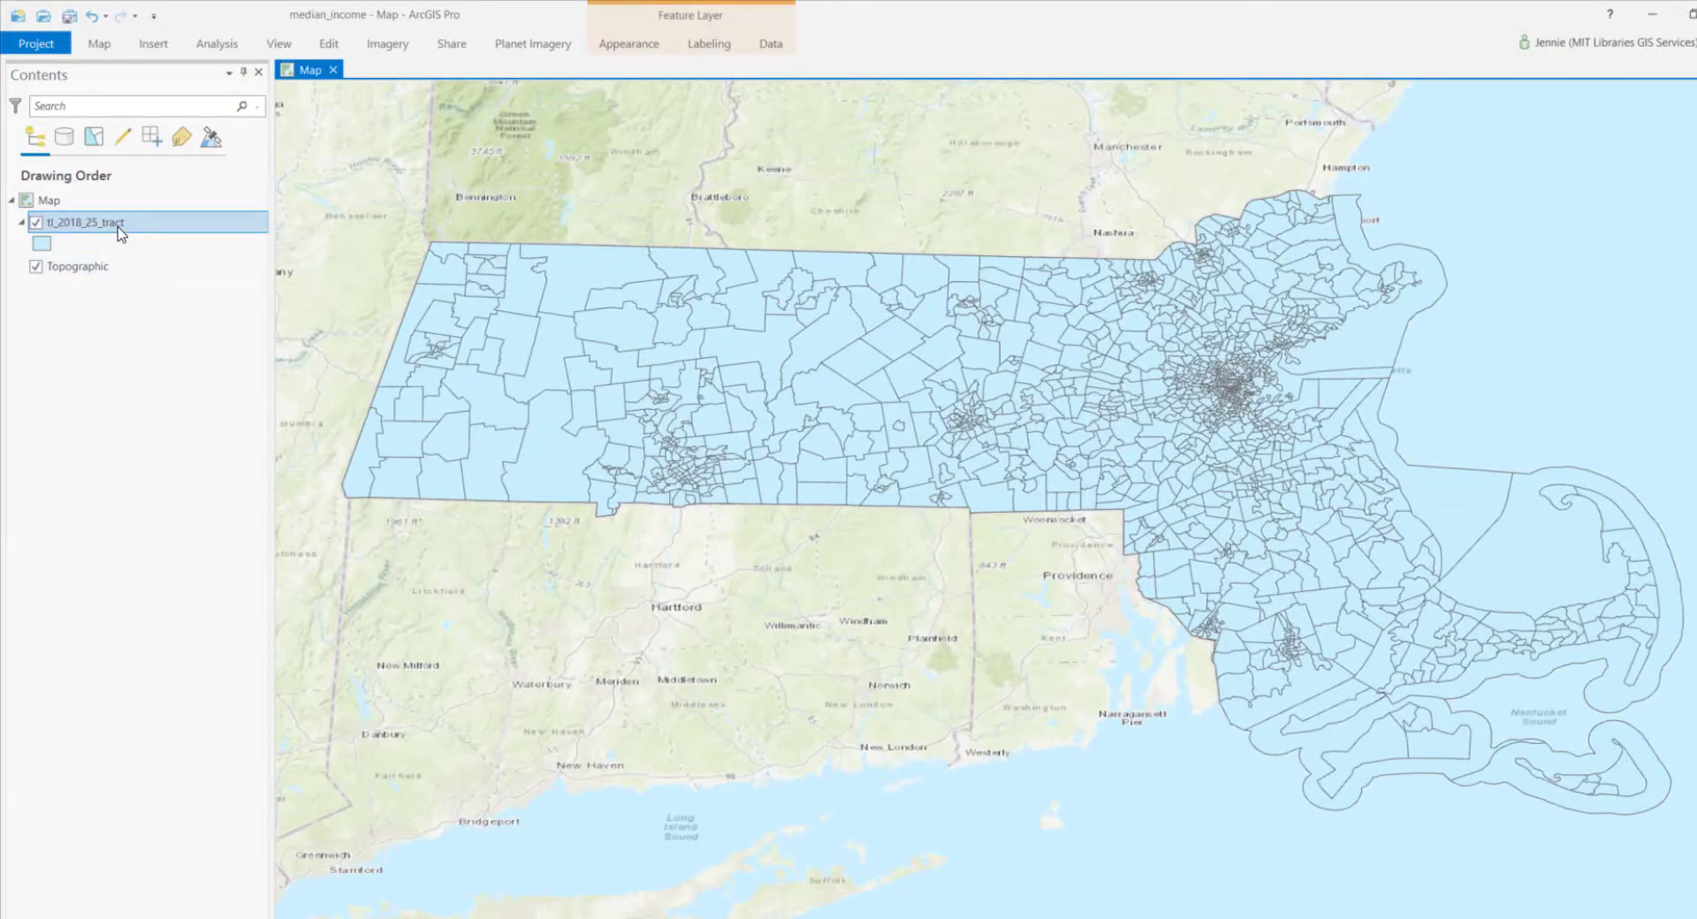
{"action": "right_click", "coordinate": [118, 227]}
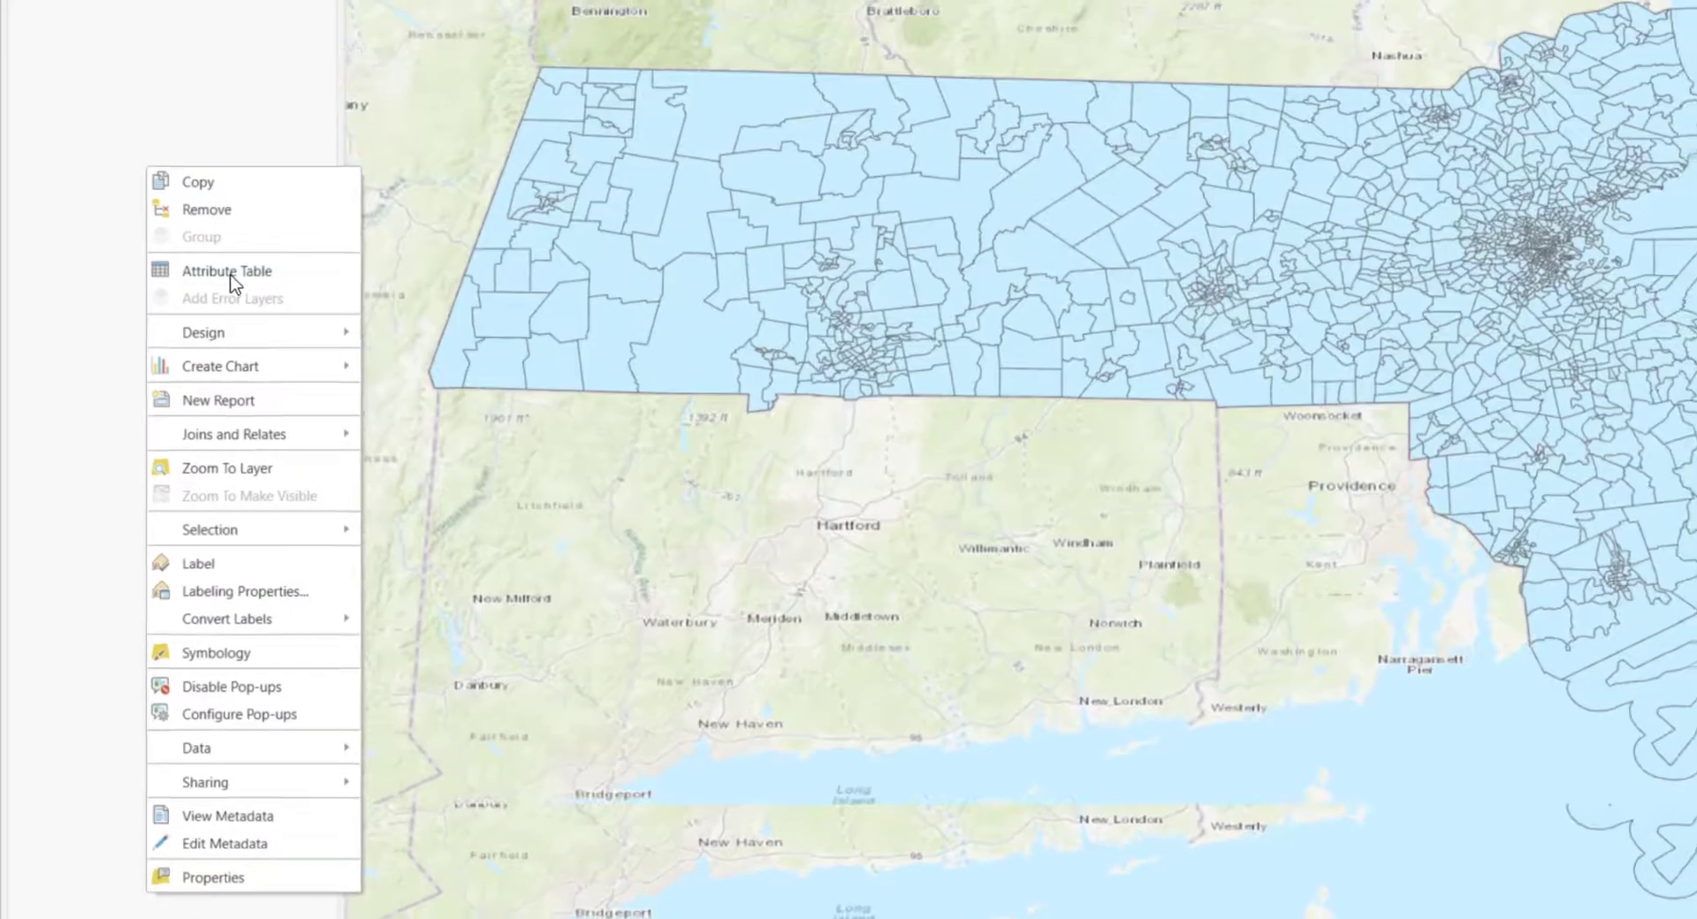
{"action": "left_click", "coordinate": [235, 275]}
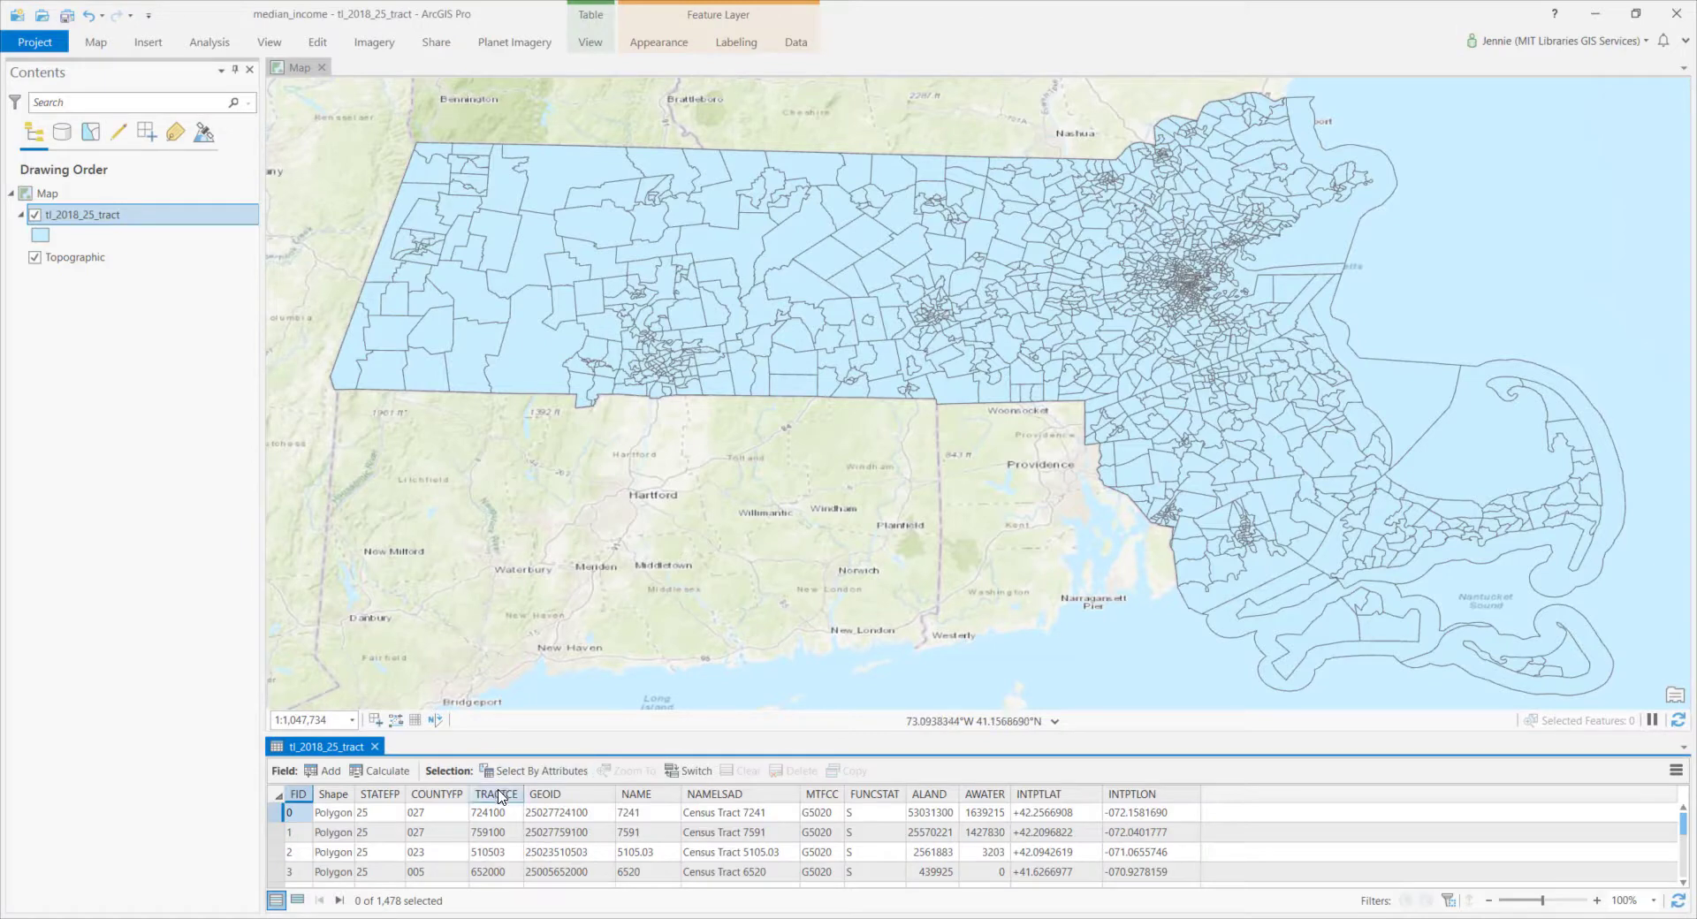
{"action": "mouse_move", "coordinate": [543, 799]}
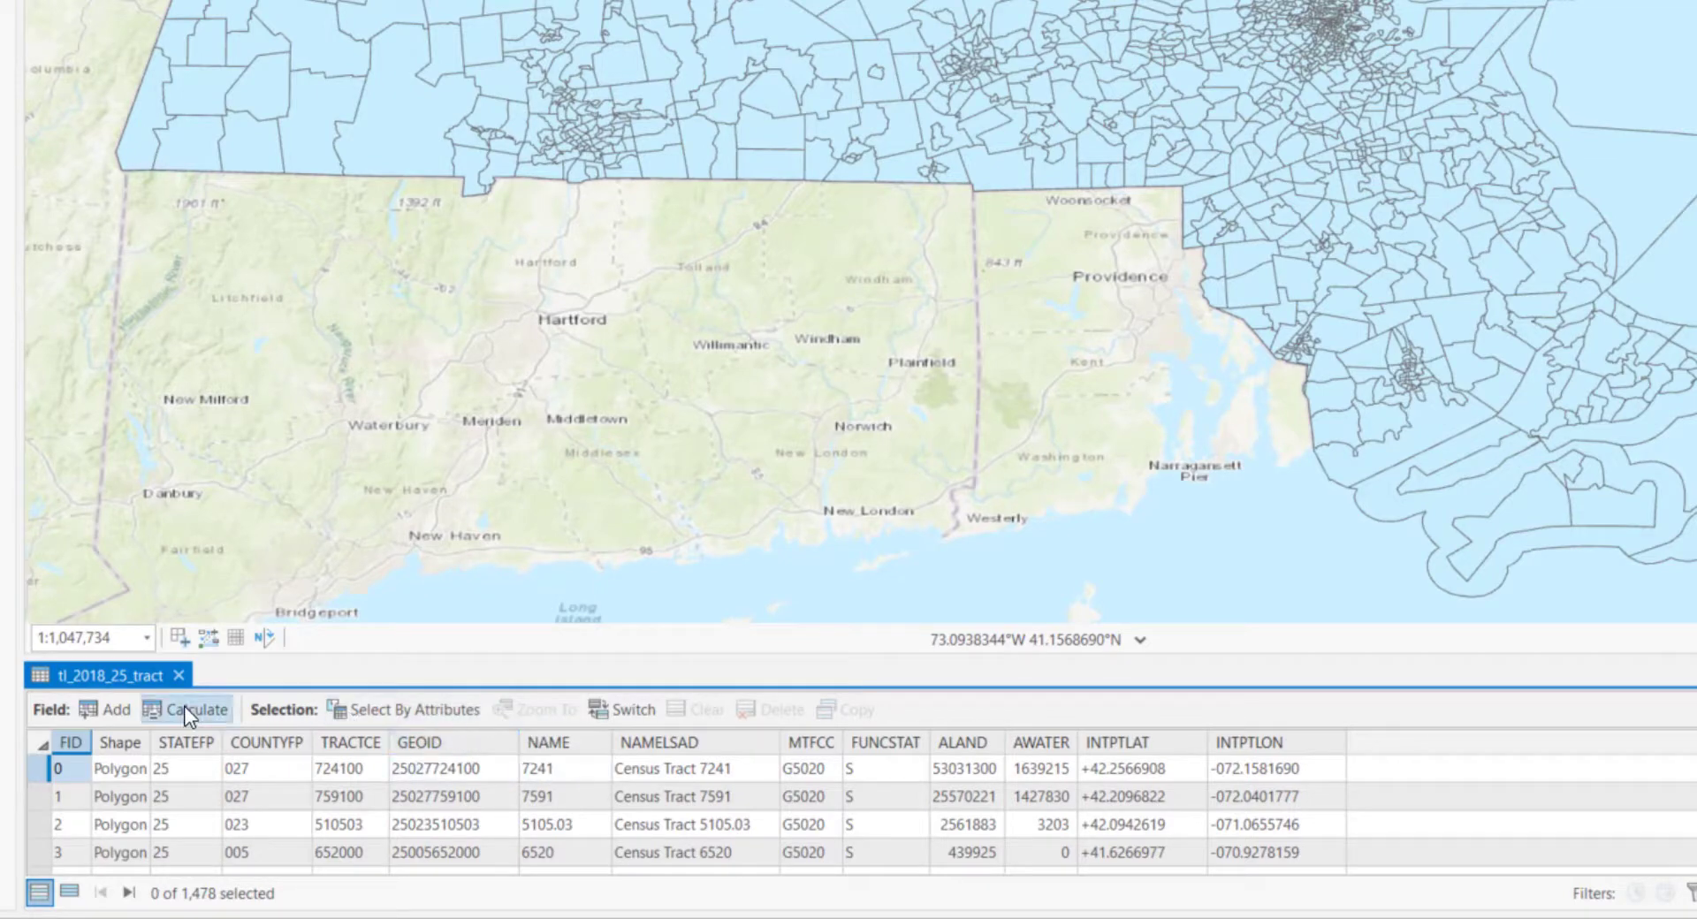
{"action": "left_click", "coordinate": [179, 676]}
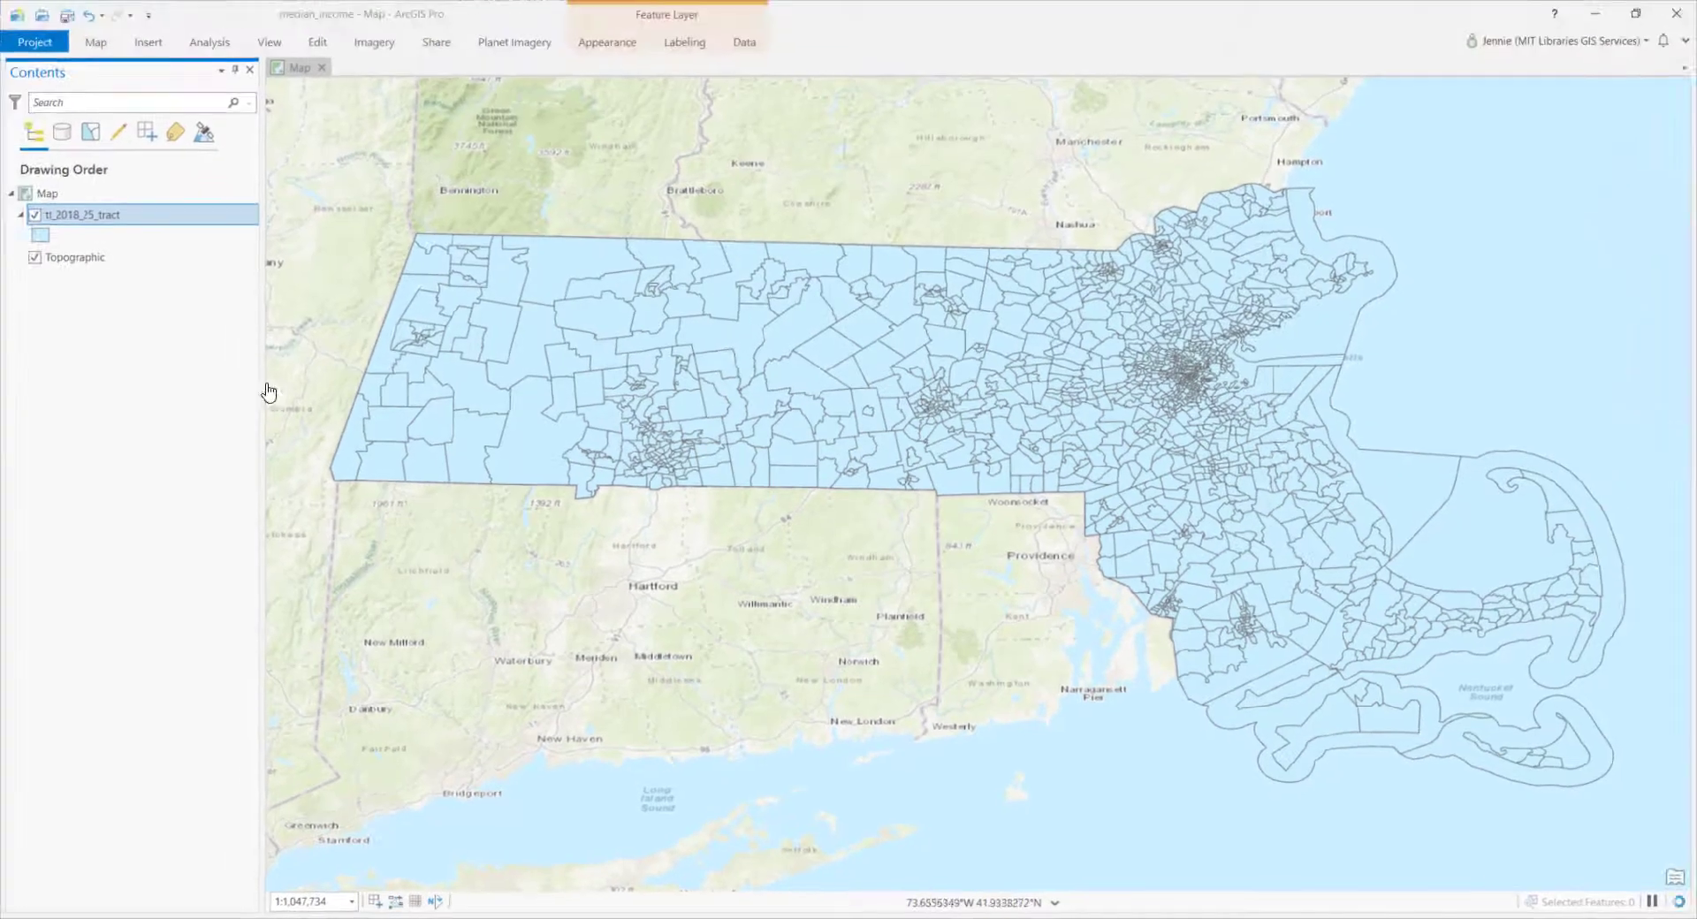
Open Add Join on the tract layer with GEOID as the input join field, then browse for the join table
{"action": "right_click", "coordinate": [117, 216]}
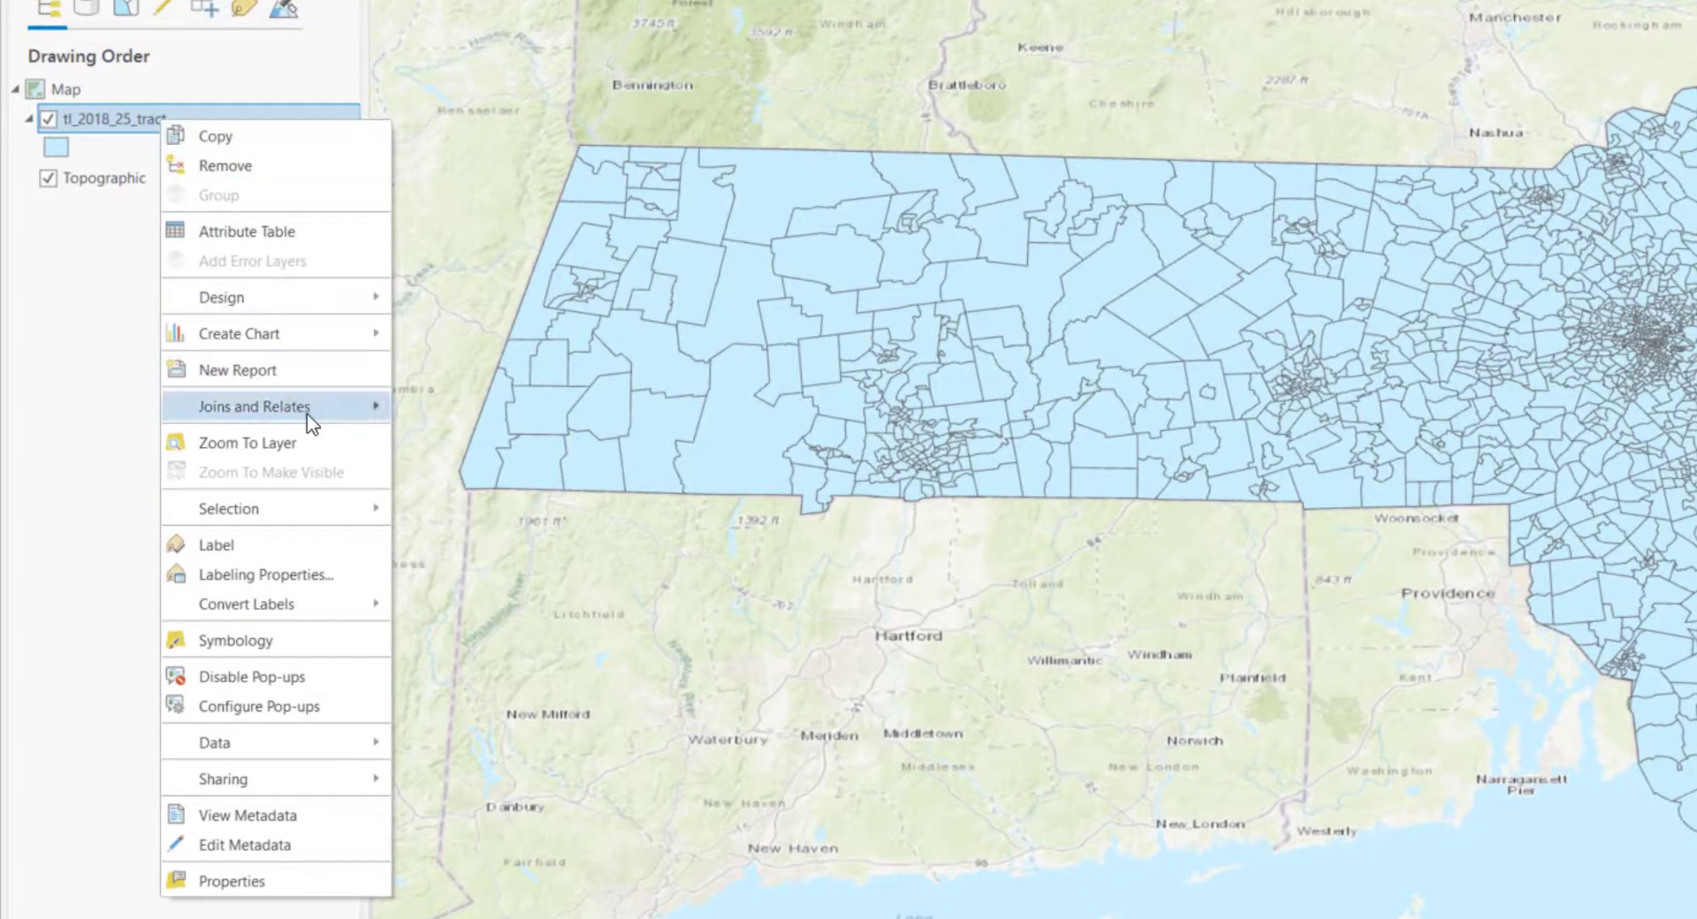
{"action": "mouse_move", "coordinate": [320, 415]}
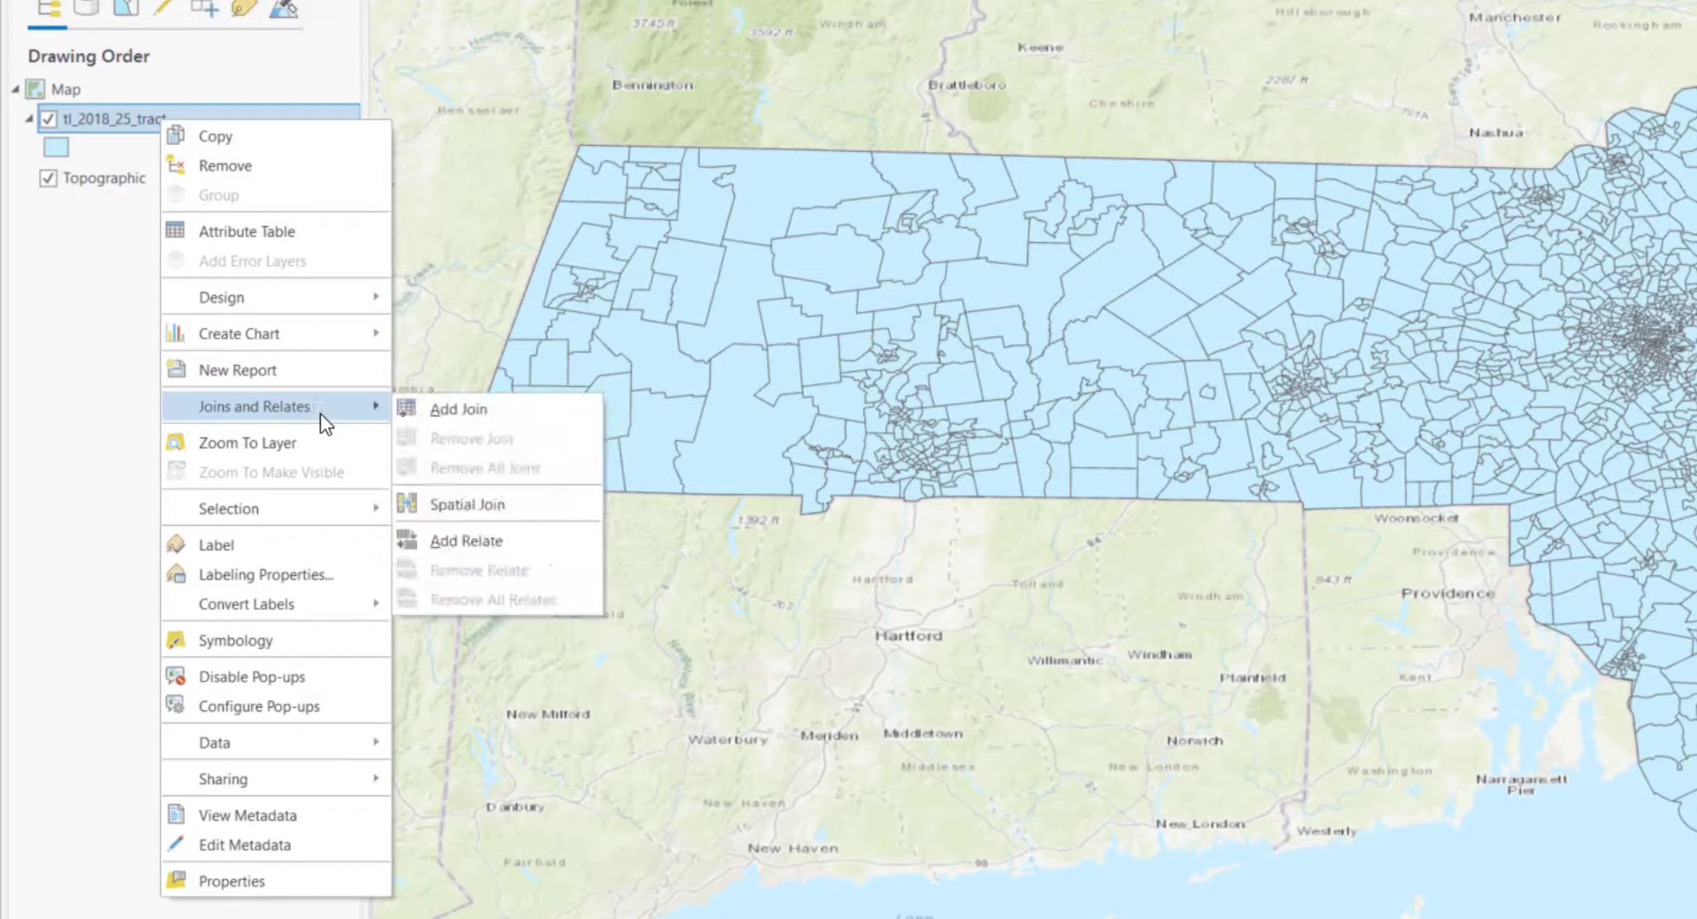
{"action": "left_click", "coordinate": [451, 411]}
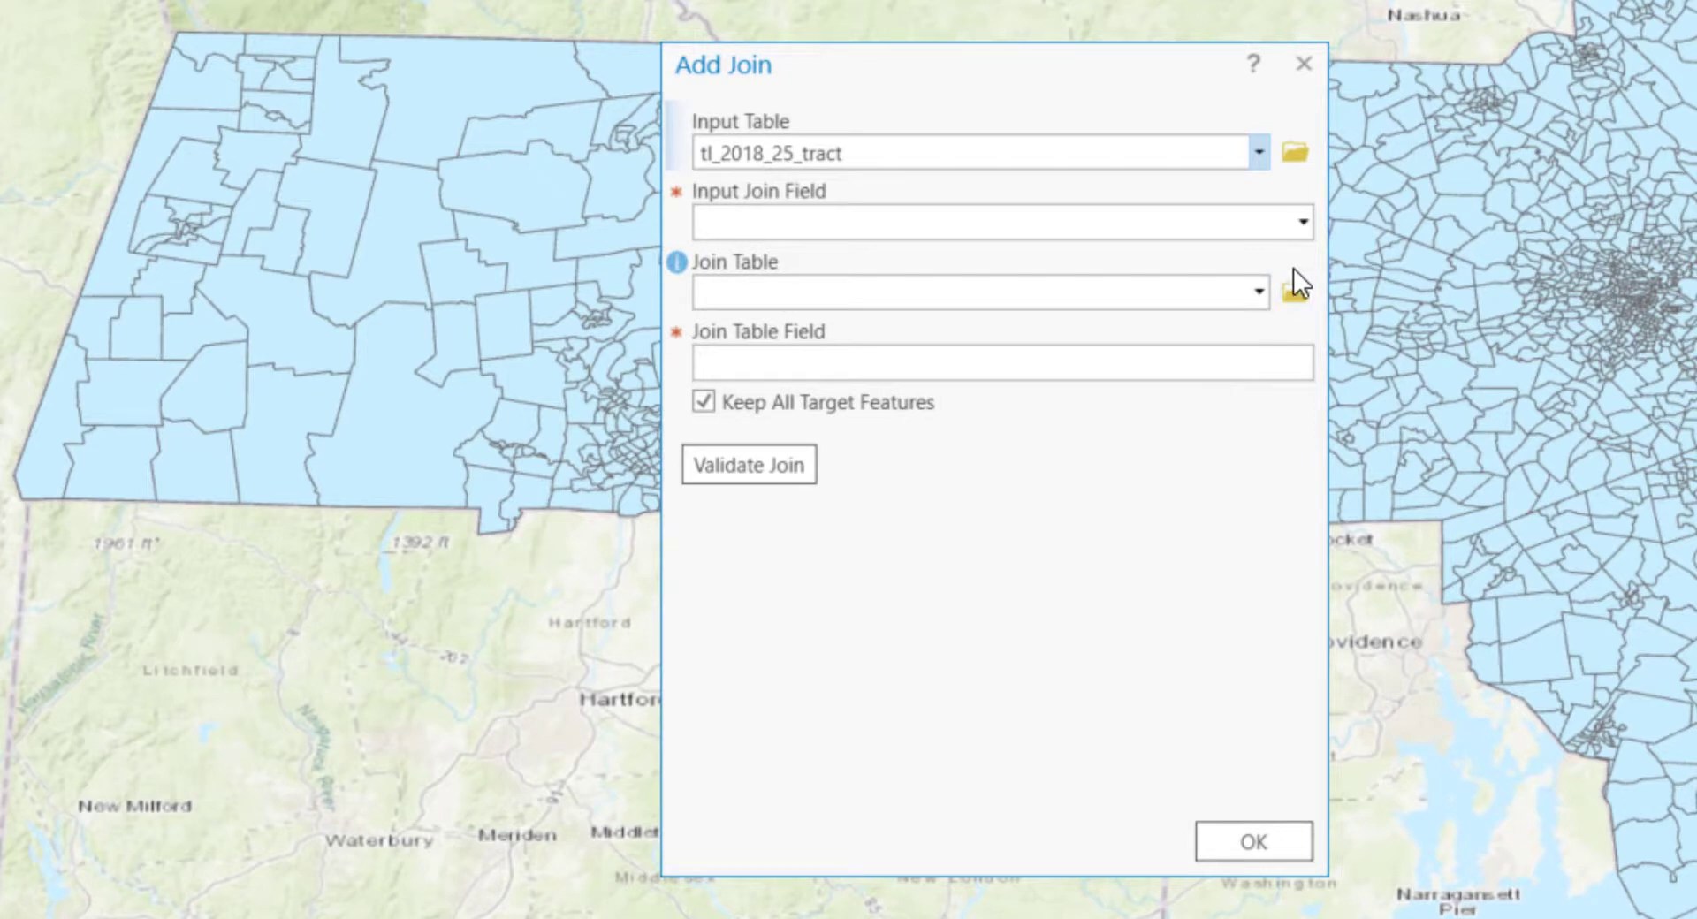
{"action": "left_click", "coordinate": [1311, 226]}
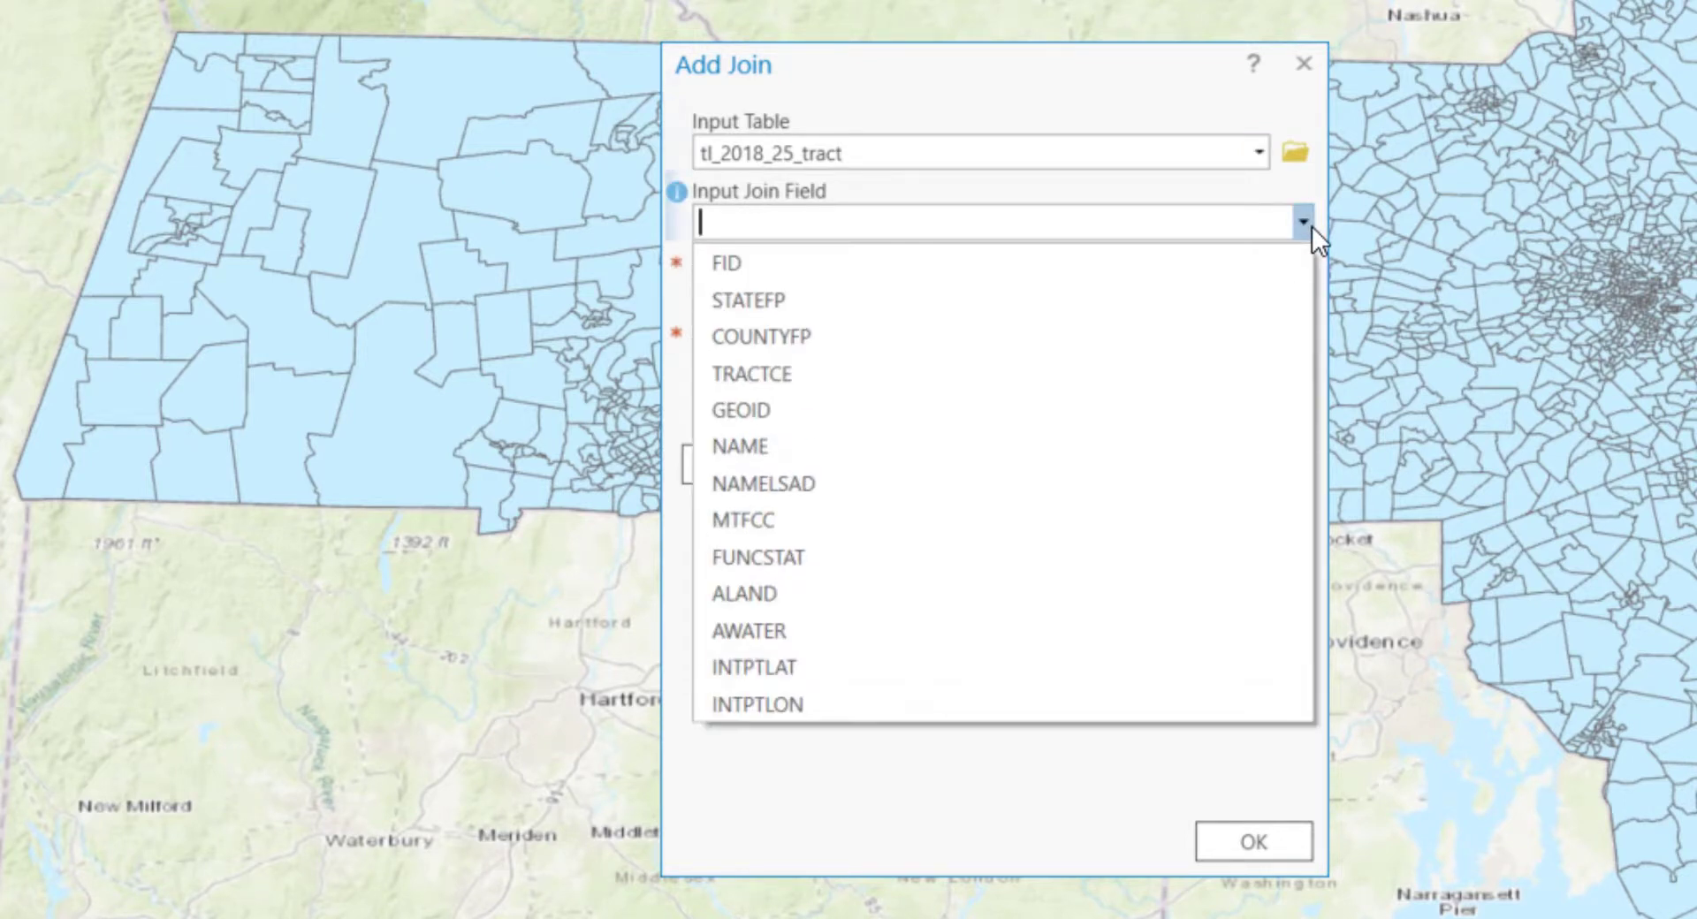
{"action": "left_click", "coordinate": [921, 409]}
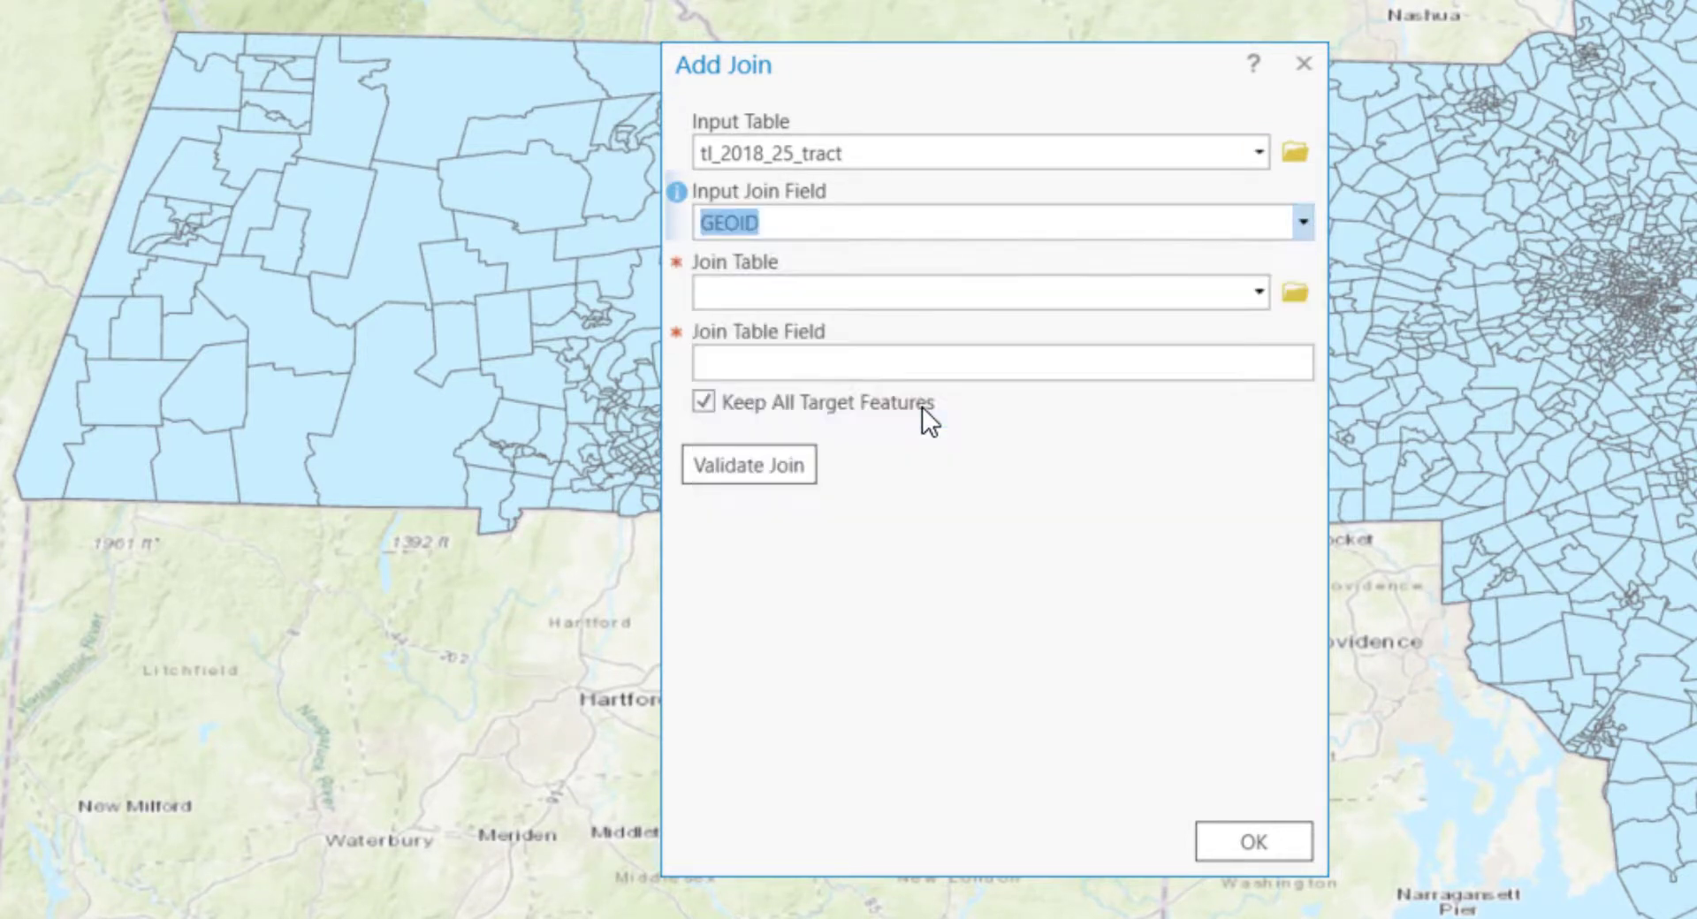
{"action": "left_click", "coordinate": [1296, 294]}
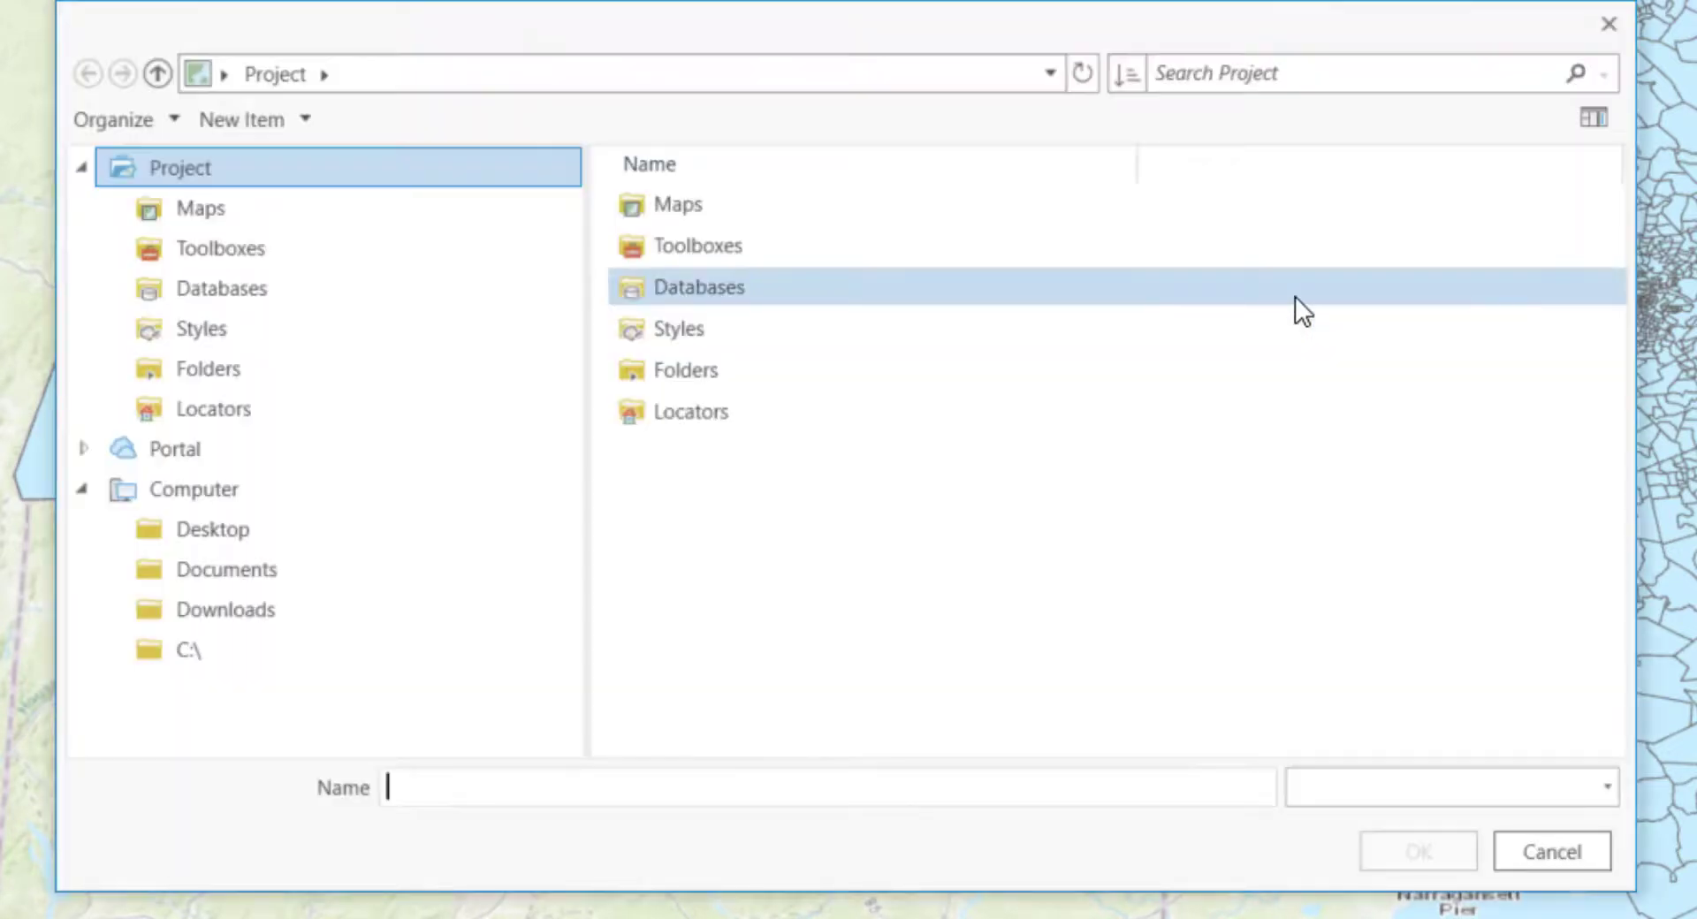
{"action": "left_click", "coordinate": [795, 328]}
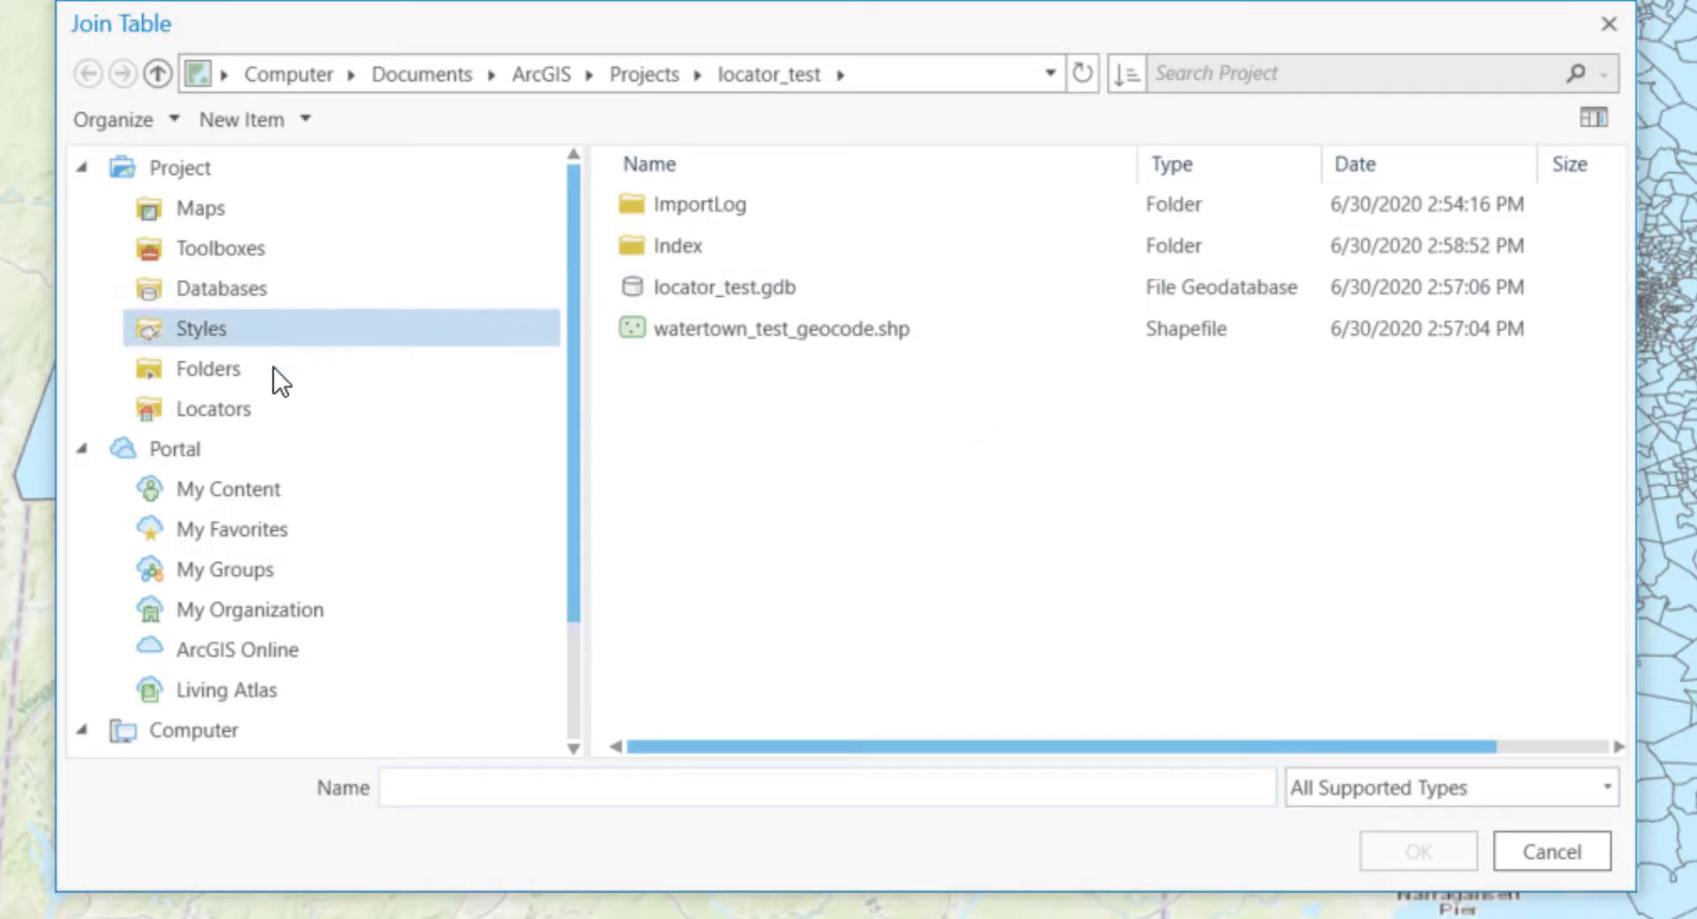
Choose the R12606878_SL140$ sheet from the R12606878_SL140.xlsx workbook in Downloads as the join table
{"action": "scroll", "coordinate": [251, 539], "scroll_direction": "down", "scroll_amount": 2}
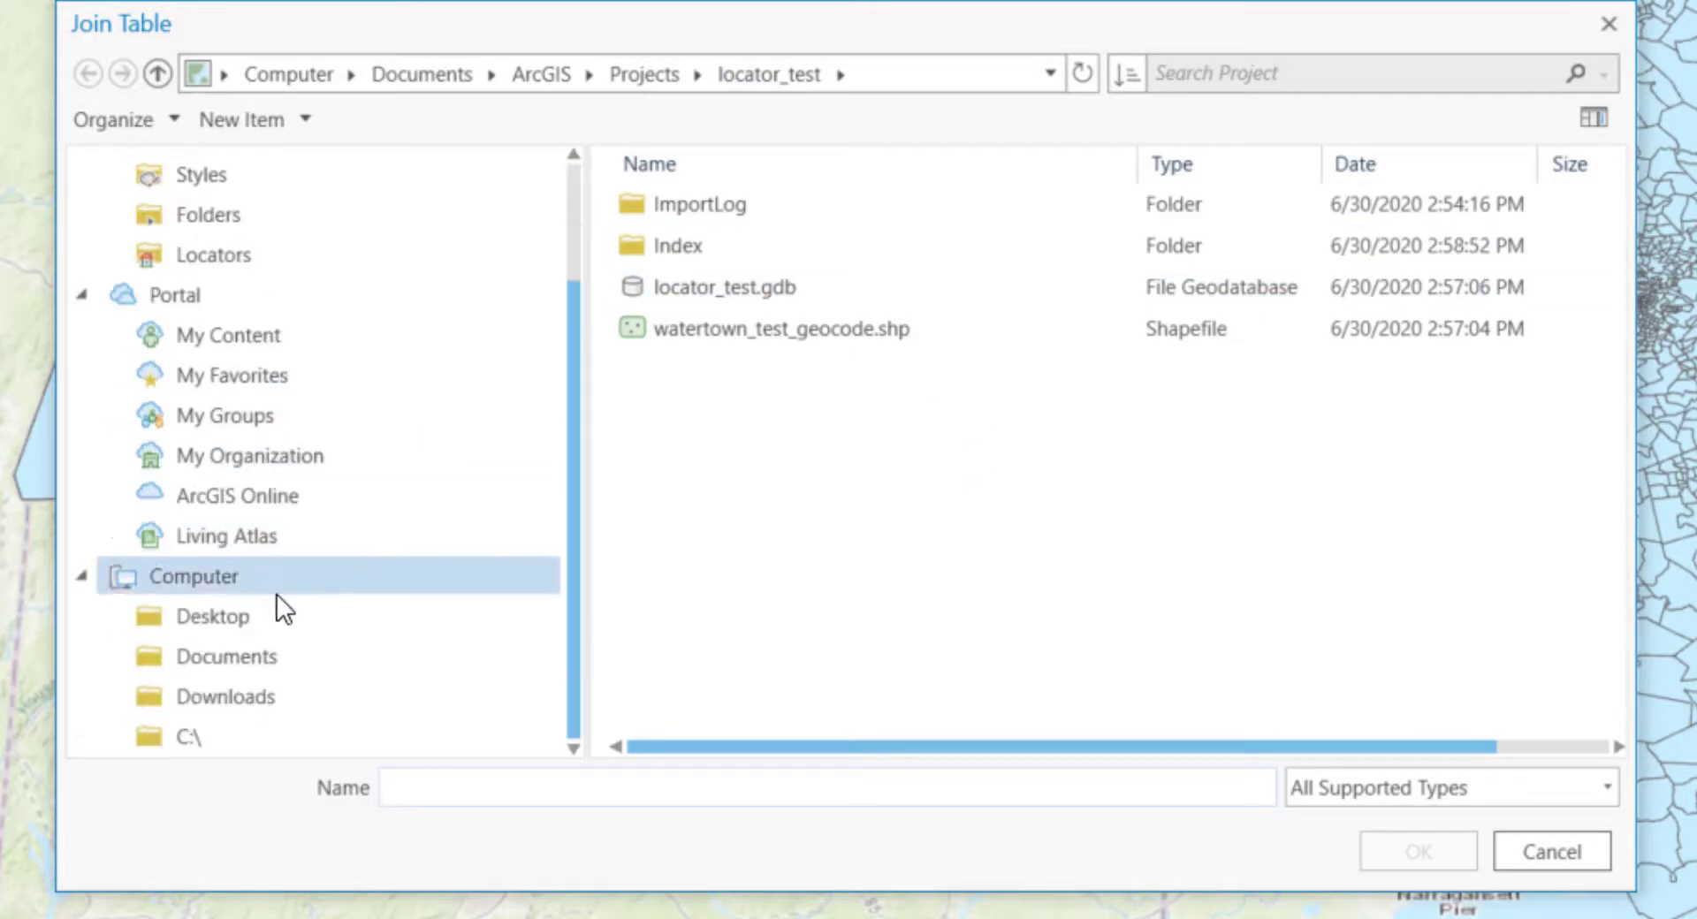
{"action": "left_click", "coordinate": [267, 694]}
{"action": "left_click", "coordinate": [903, 577]}
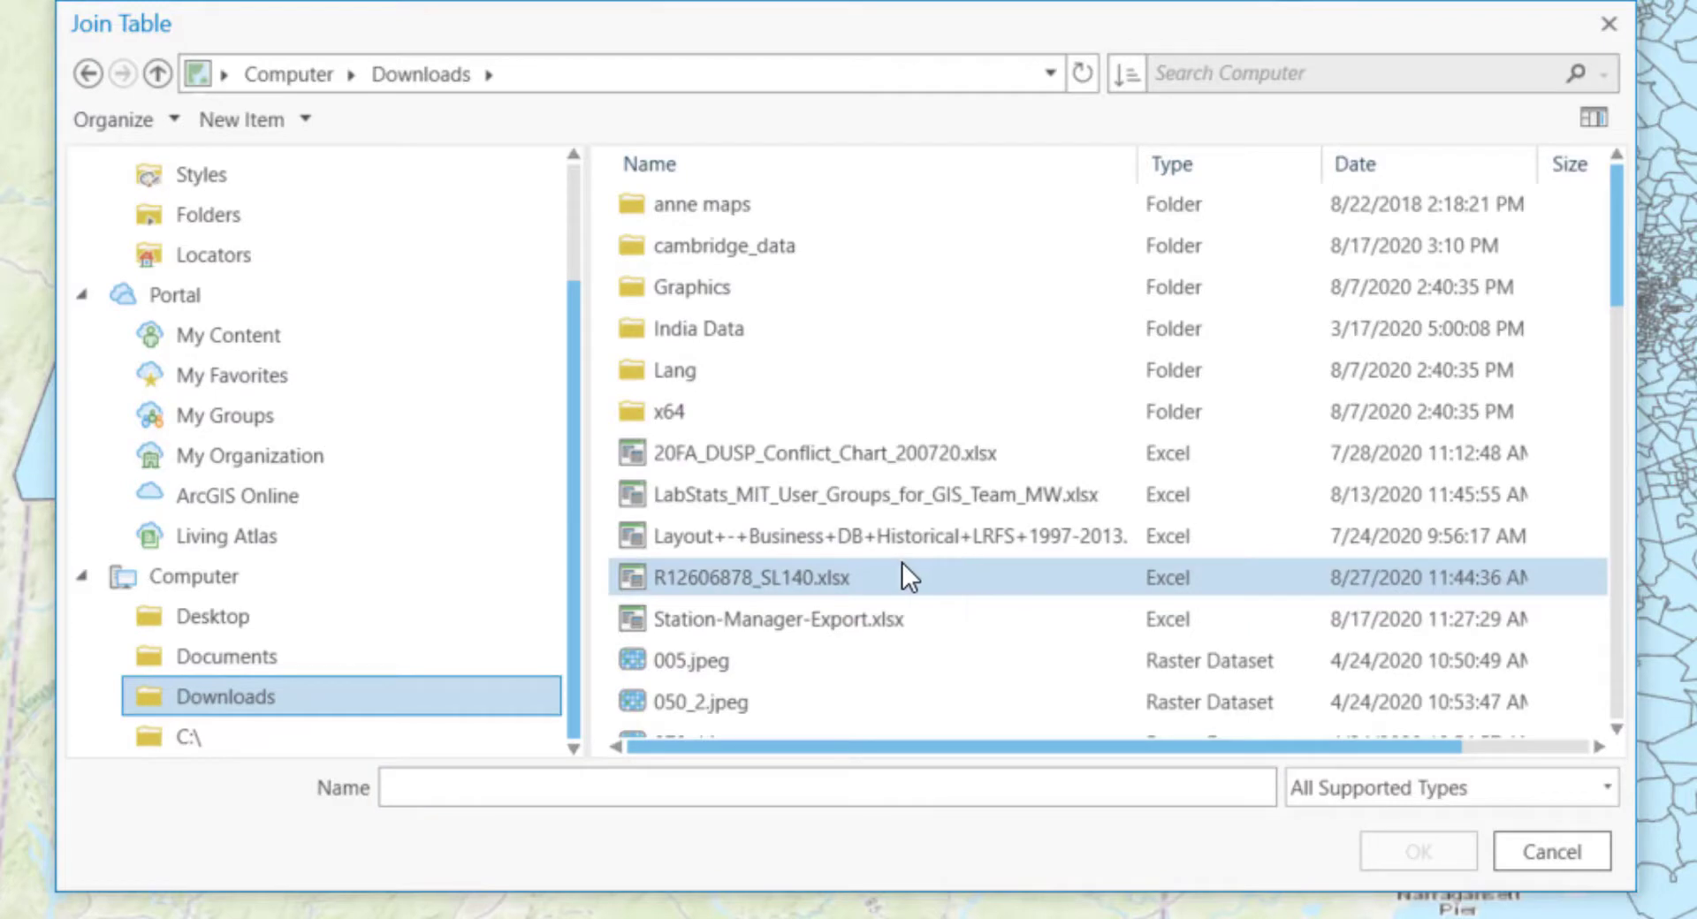
{"action": "left_click", "coordinate": [1405, 845]}
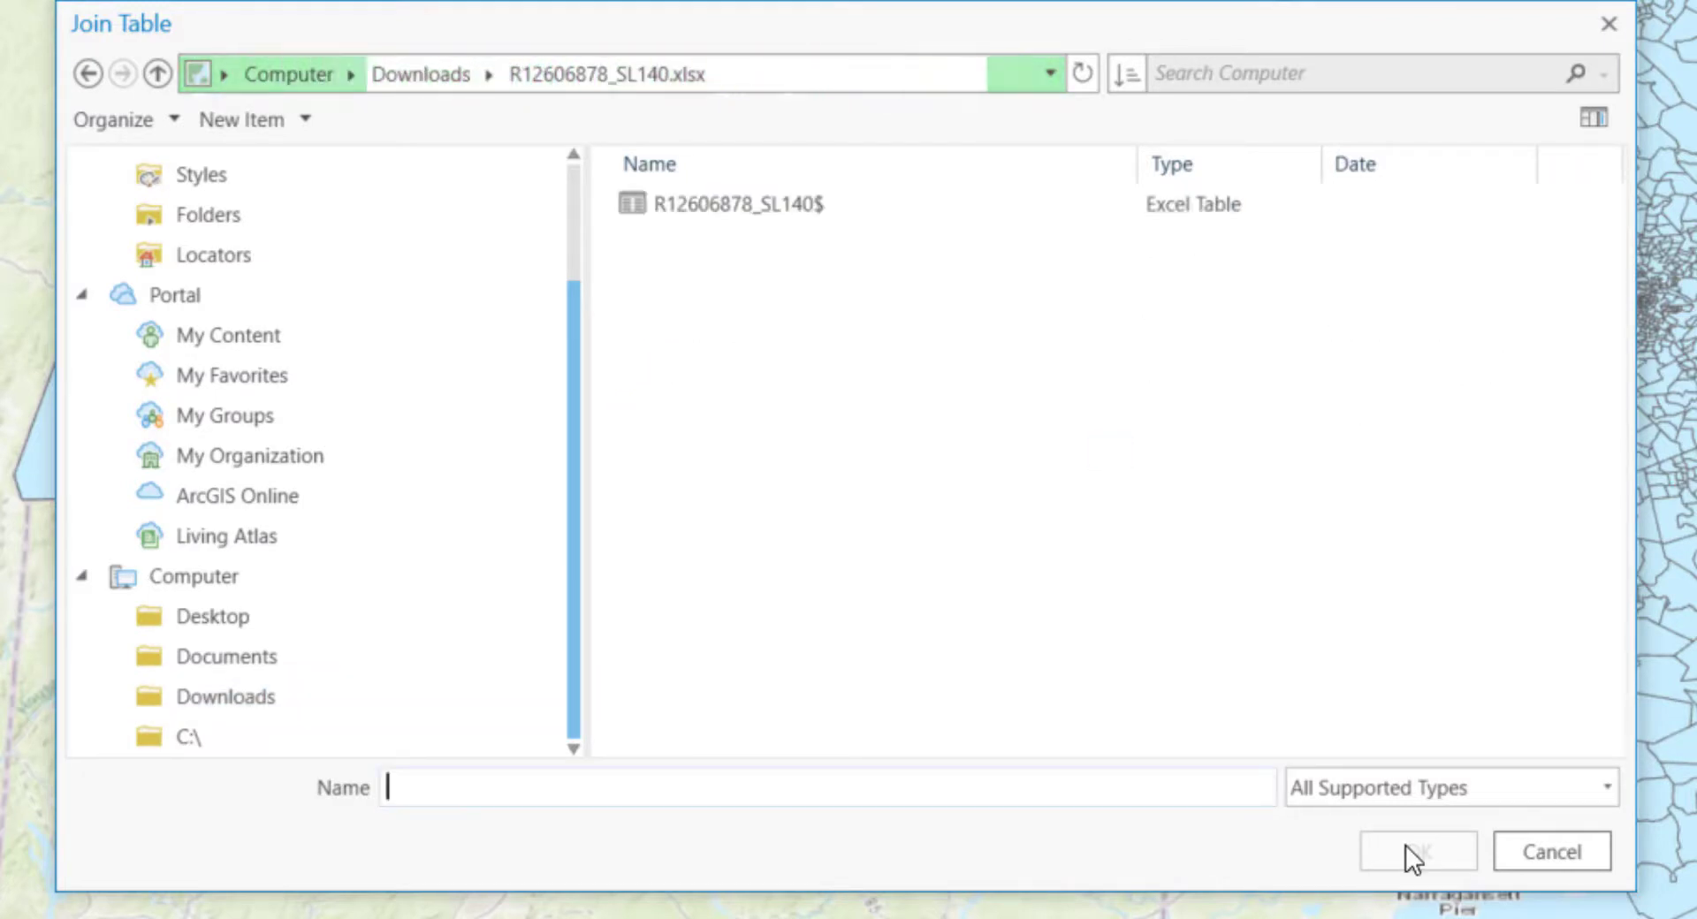
{"action": "left_click", "coordinate": [813, 214]}
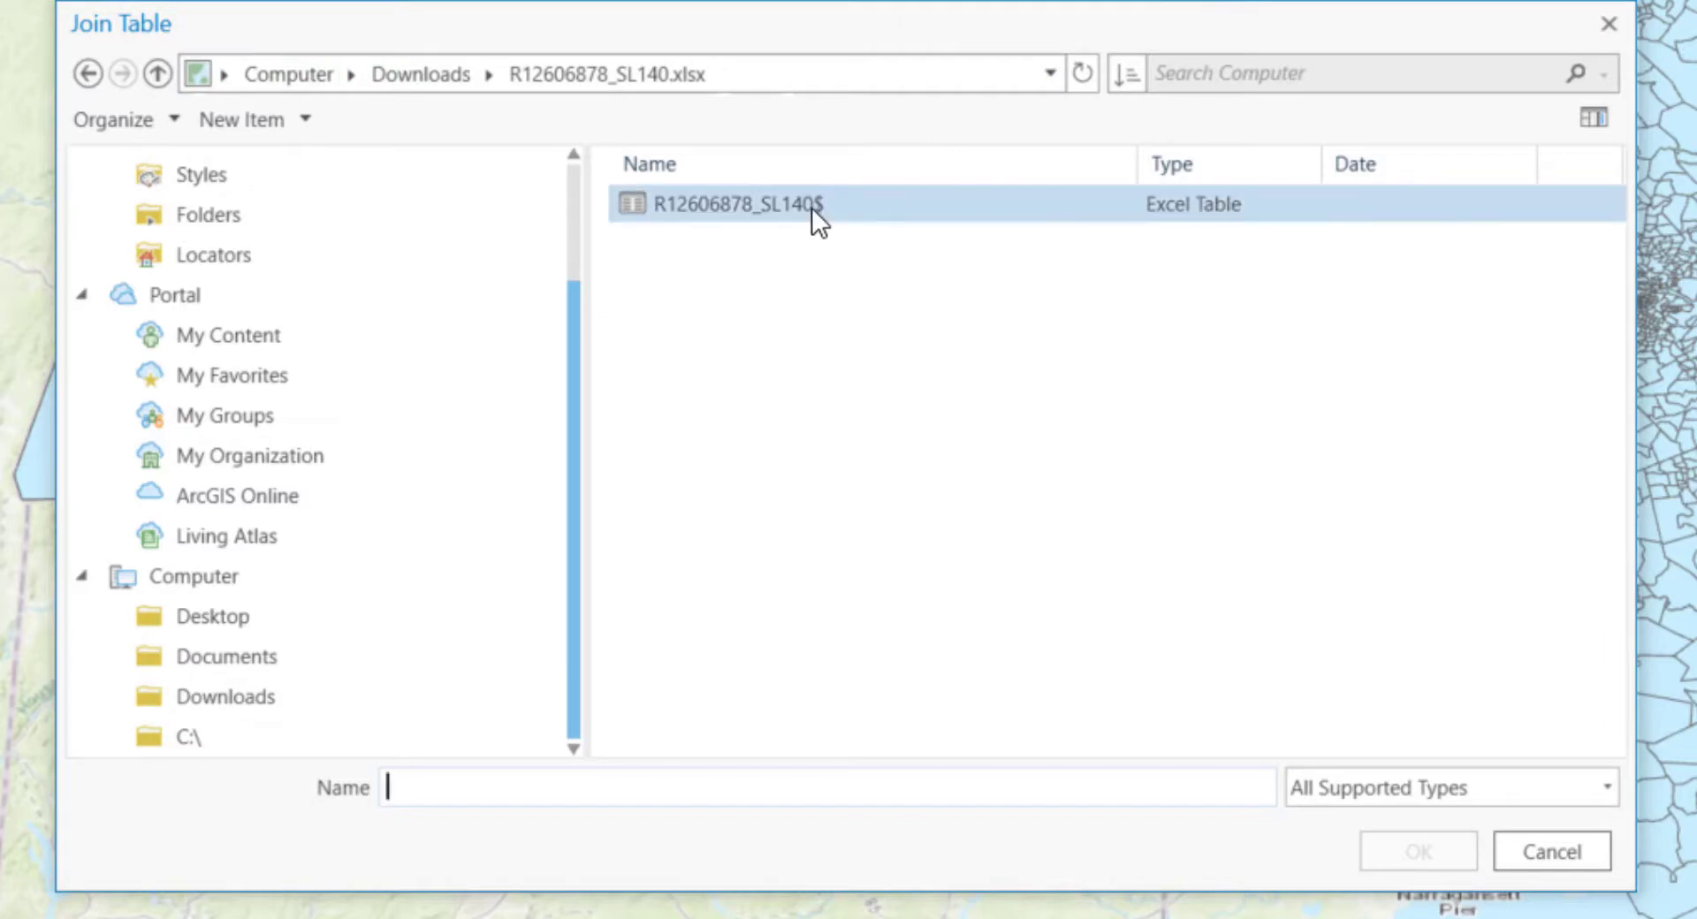
{"action": "left_click", "coordinate": [811, 206]}
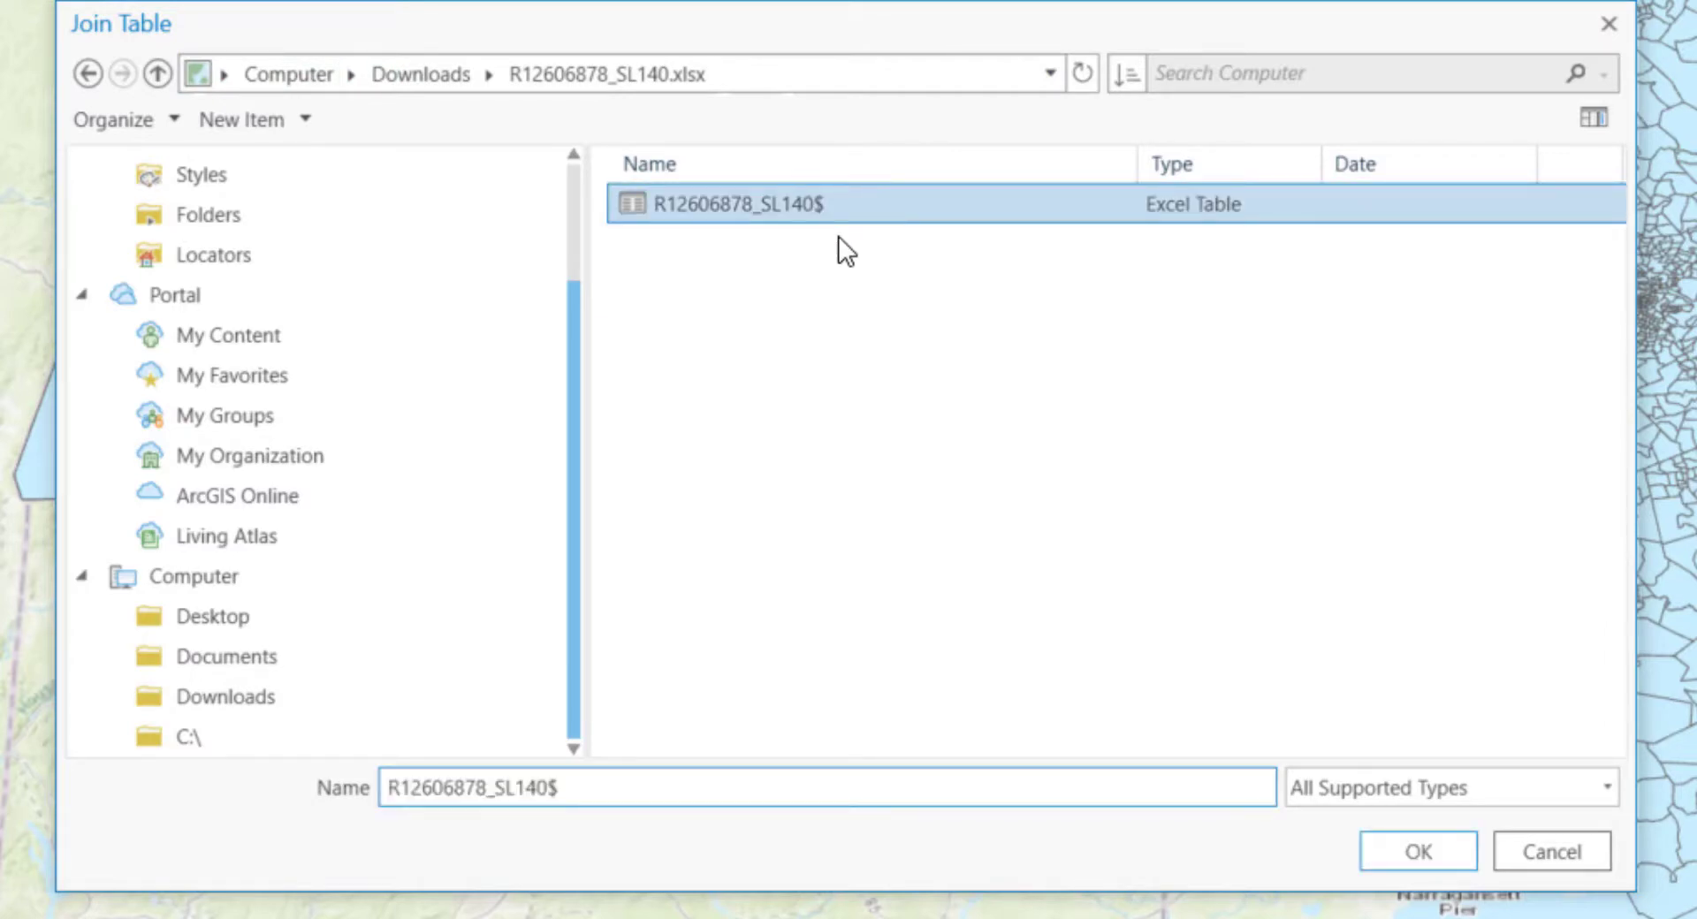
{"action": "left_click", "coordinate": [1418, 854]}
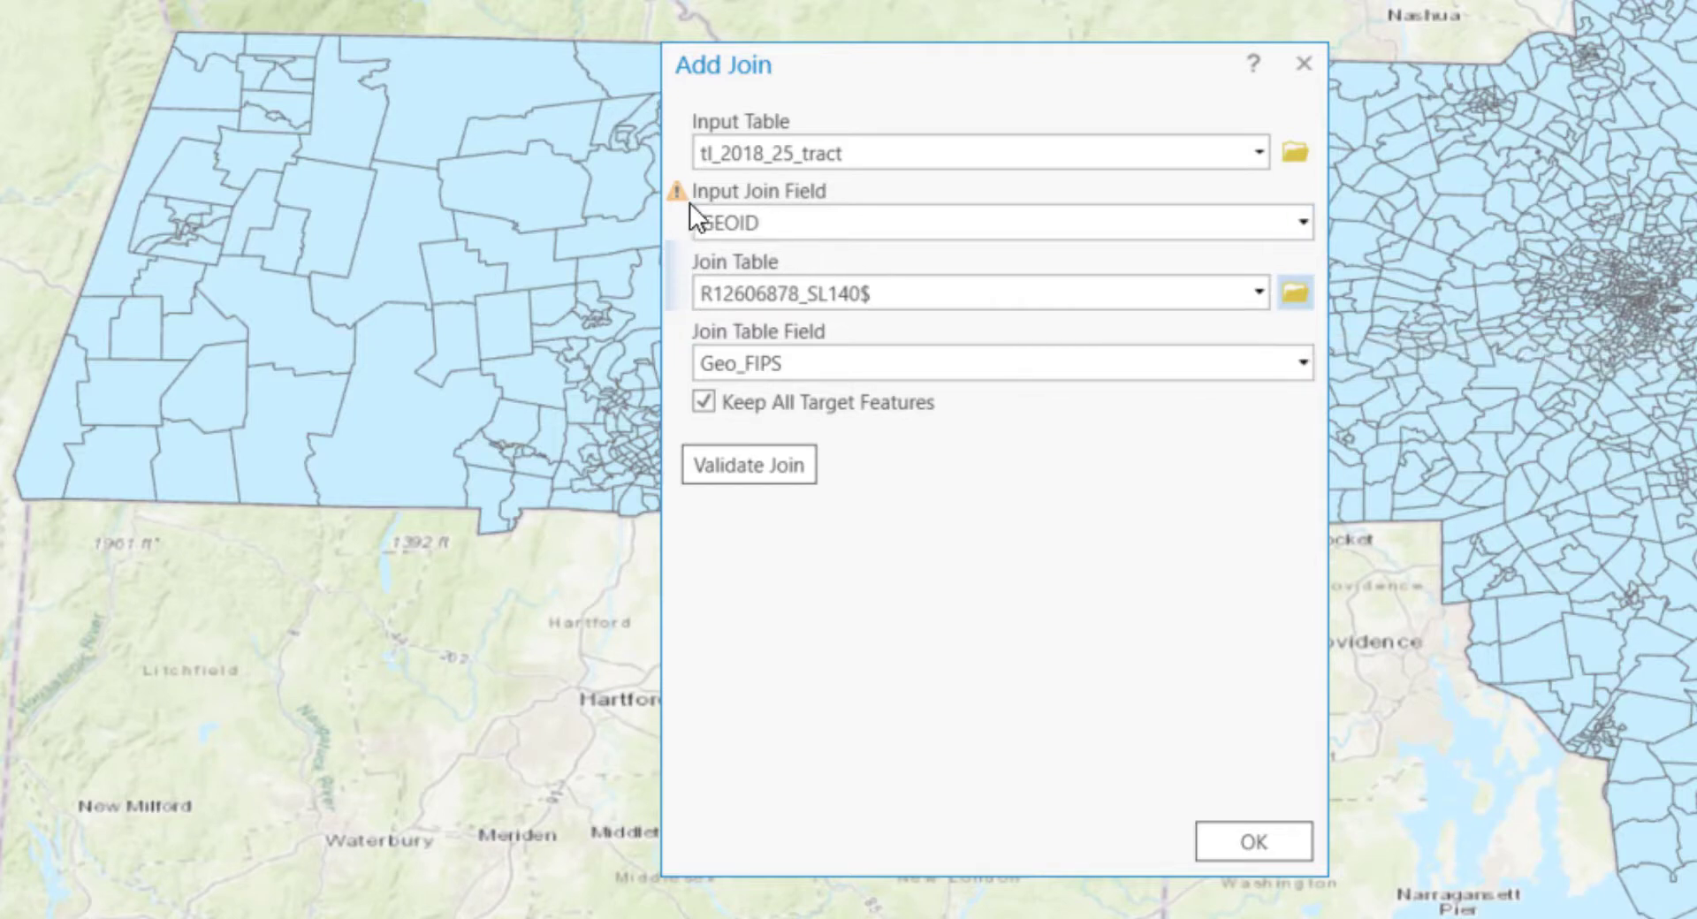
Validate the join (318 one-to-one matches) and apply it, keeping only matching tracts
{"action": "mouse_move", "coordinate": [683, 201]}
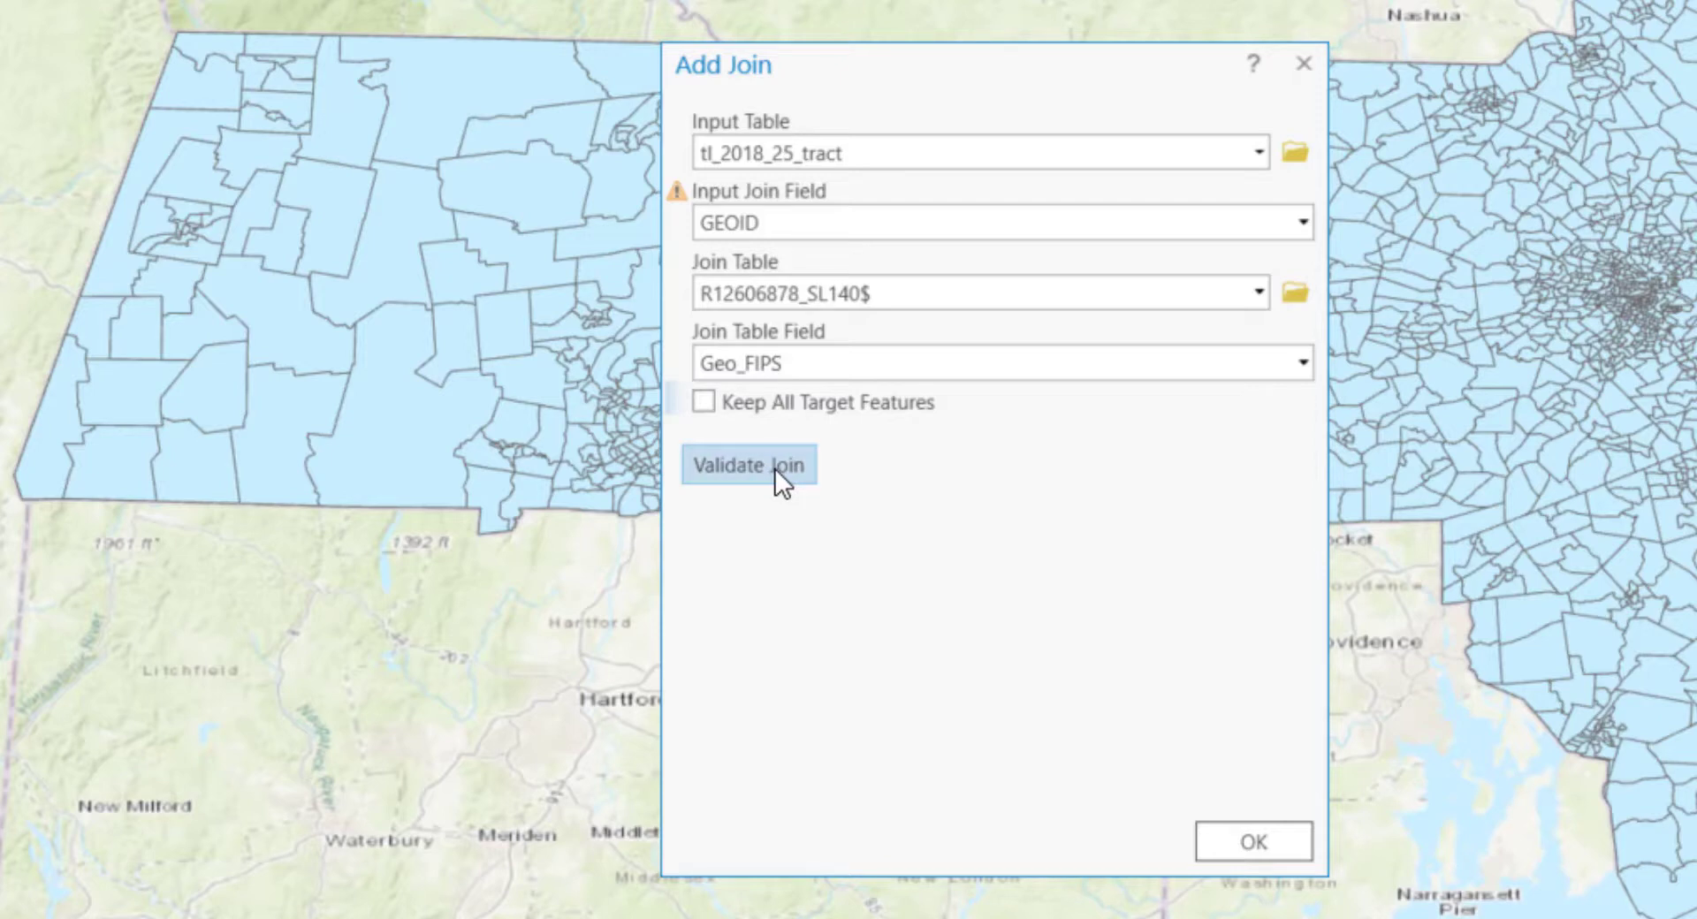
{"action": "left_click", "coordinate": [810, 468]}
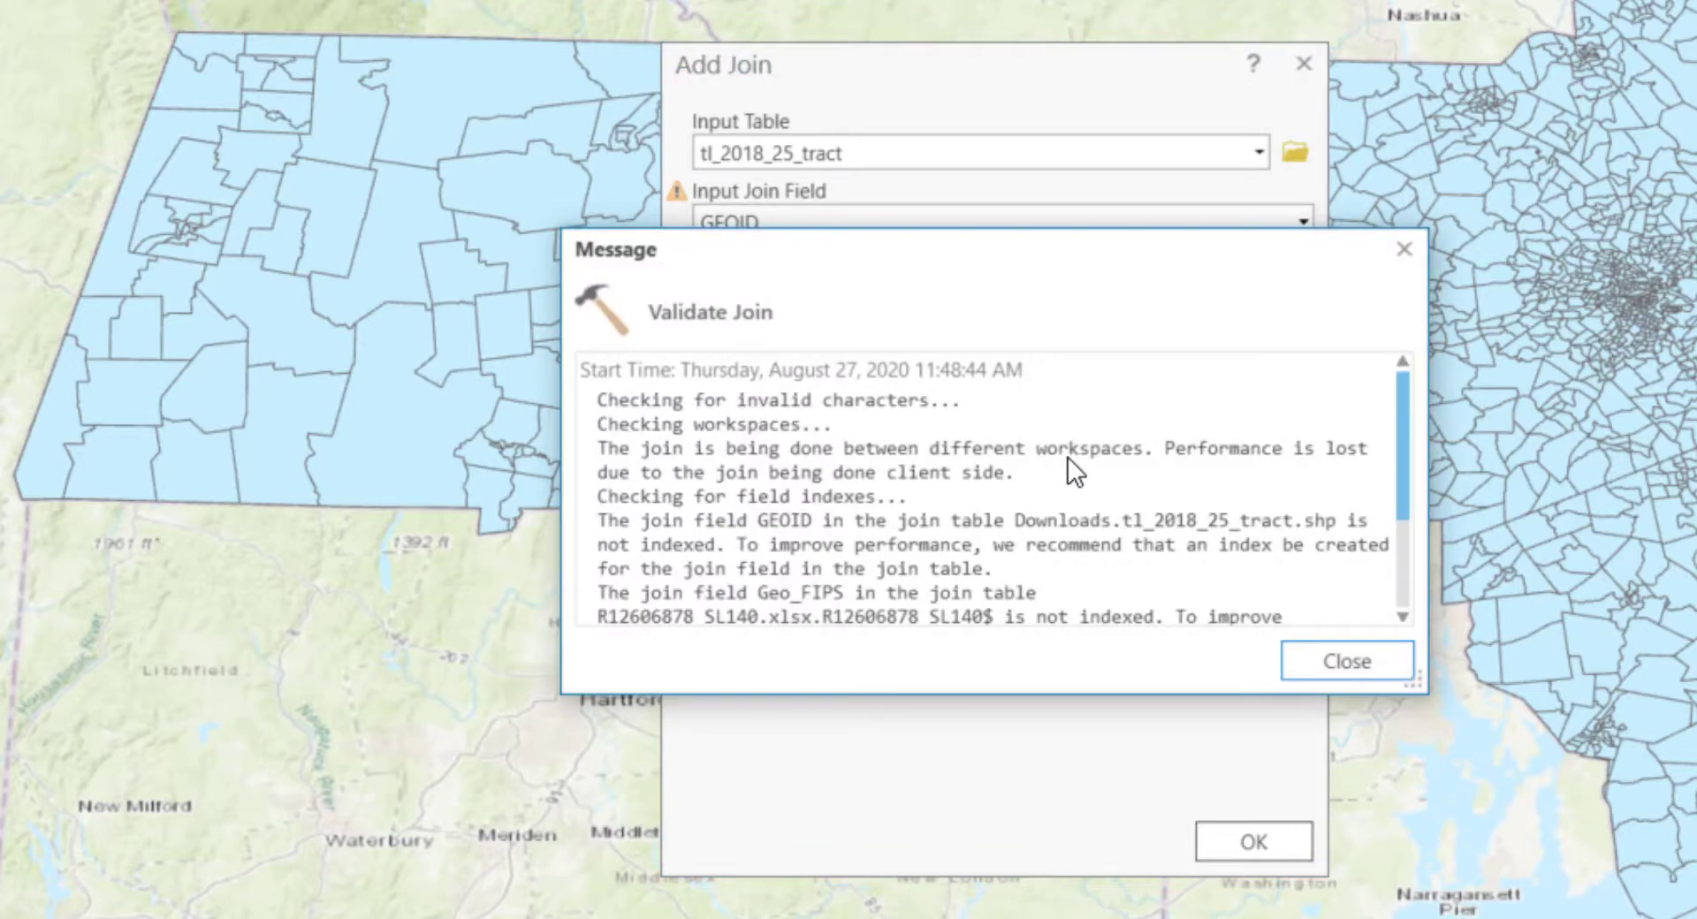
{"action": "scroll", "coordinate": [1092, 497], "scroll_direction": "down", "scroll_amount": 2}
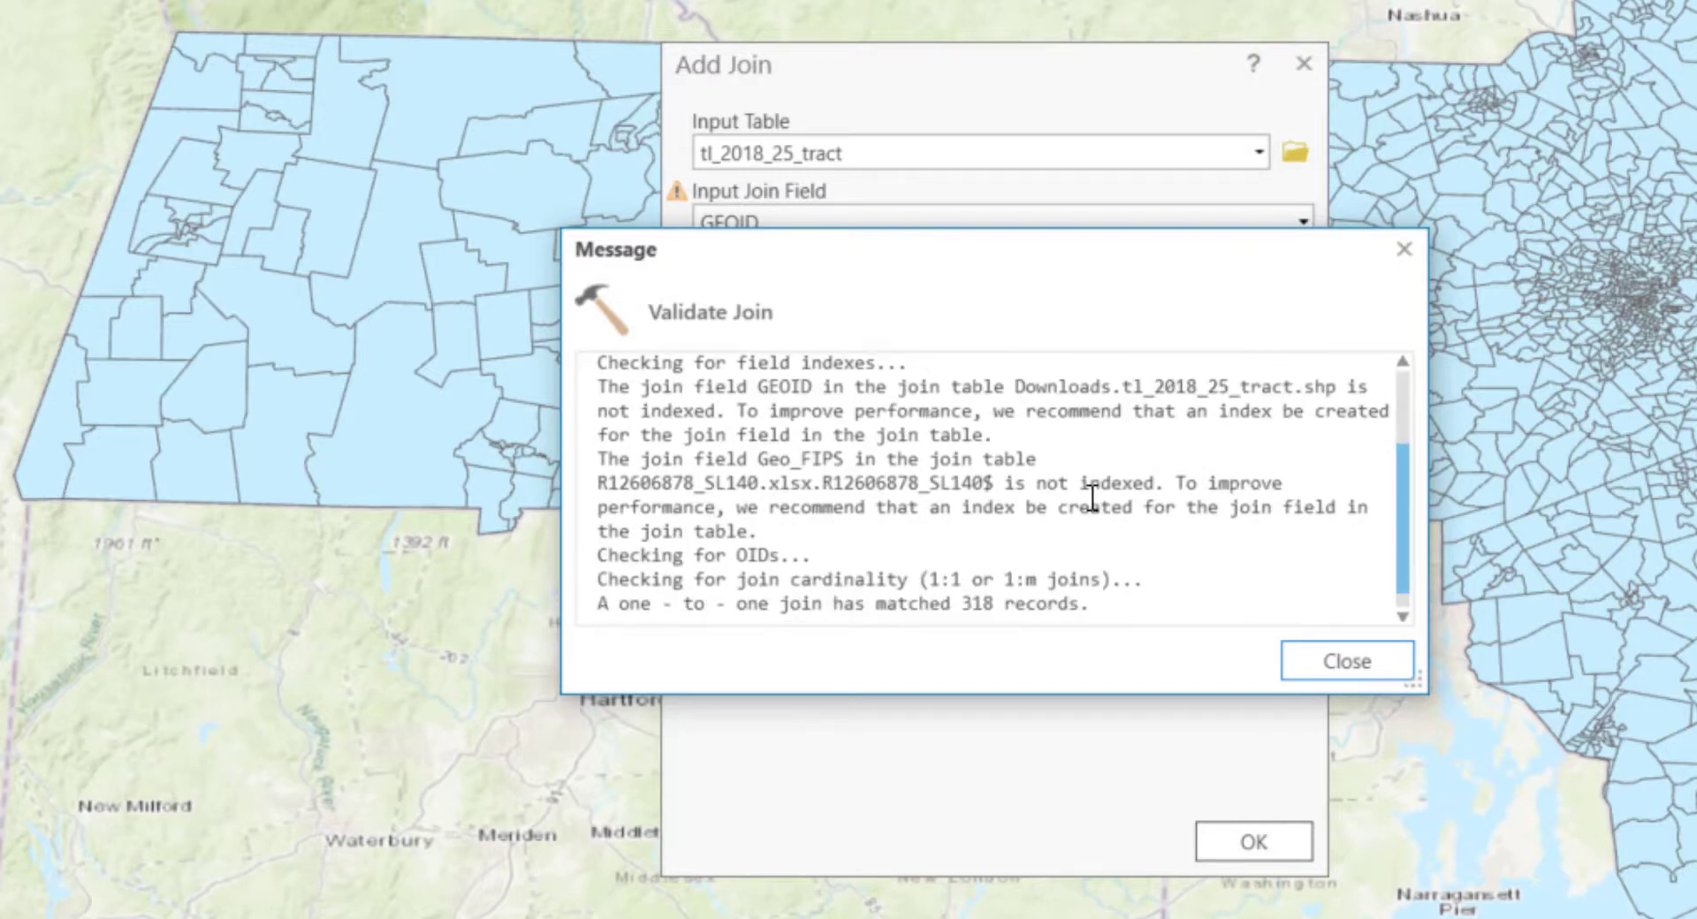
{"action": "scroll", "coordinate": [1092, 498], "scroll_direction": "down", "scroll_amount": 1}
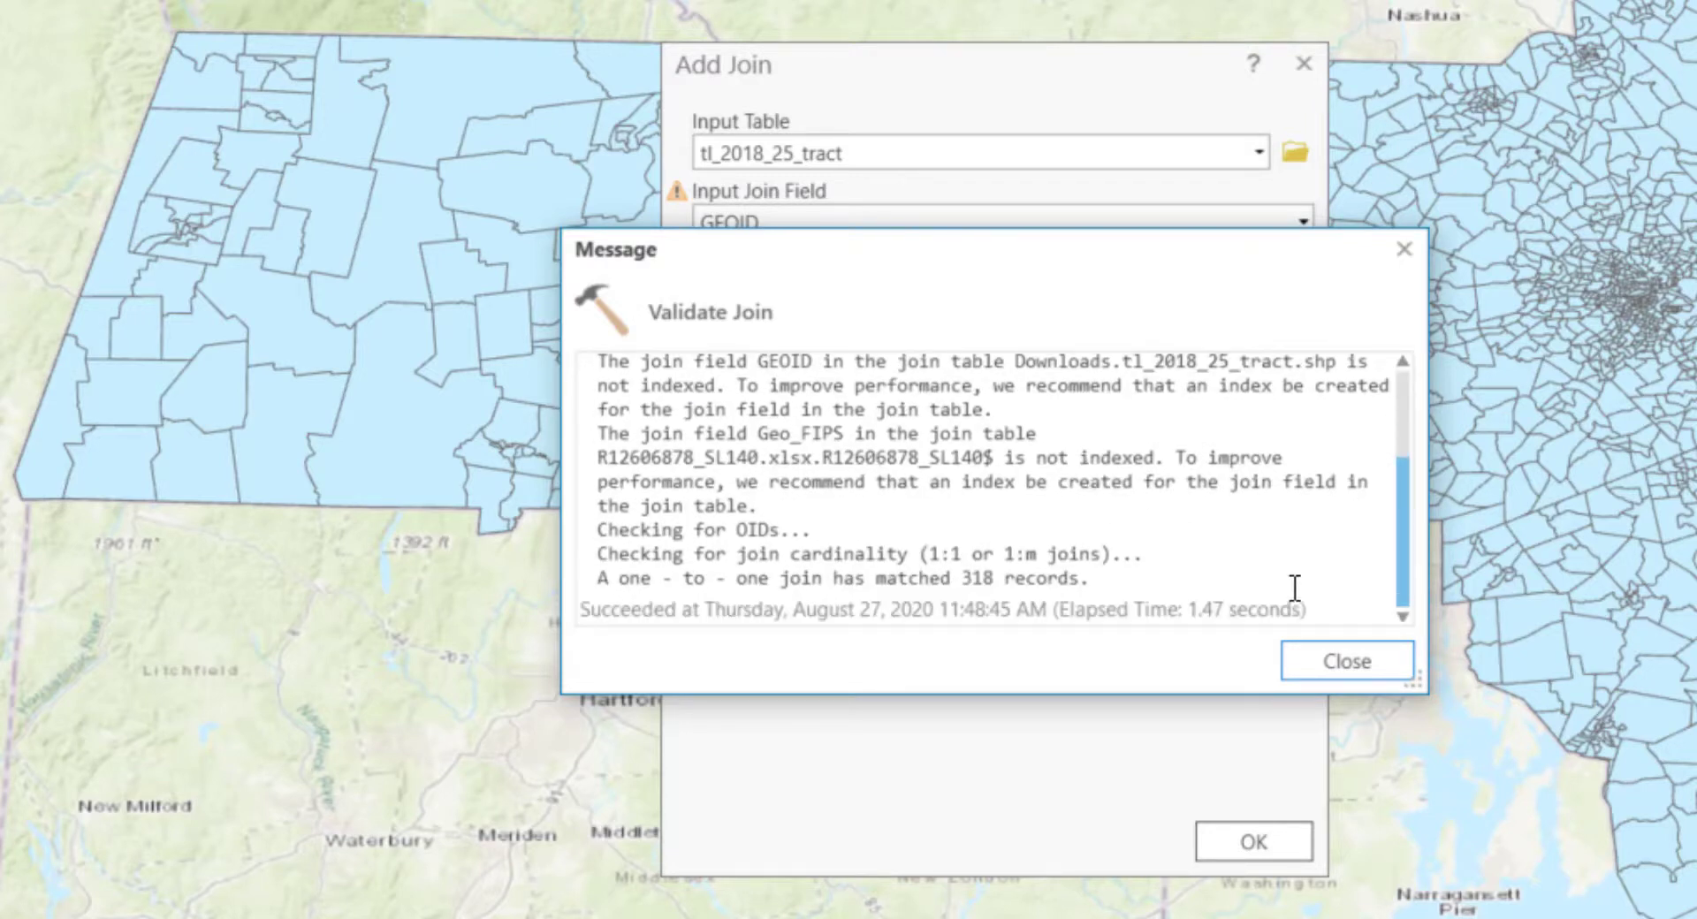
{"action": "left_click", "coordinate": [1338, 666]}
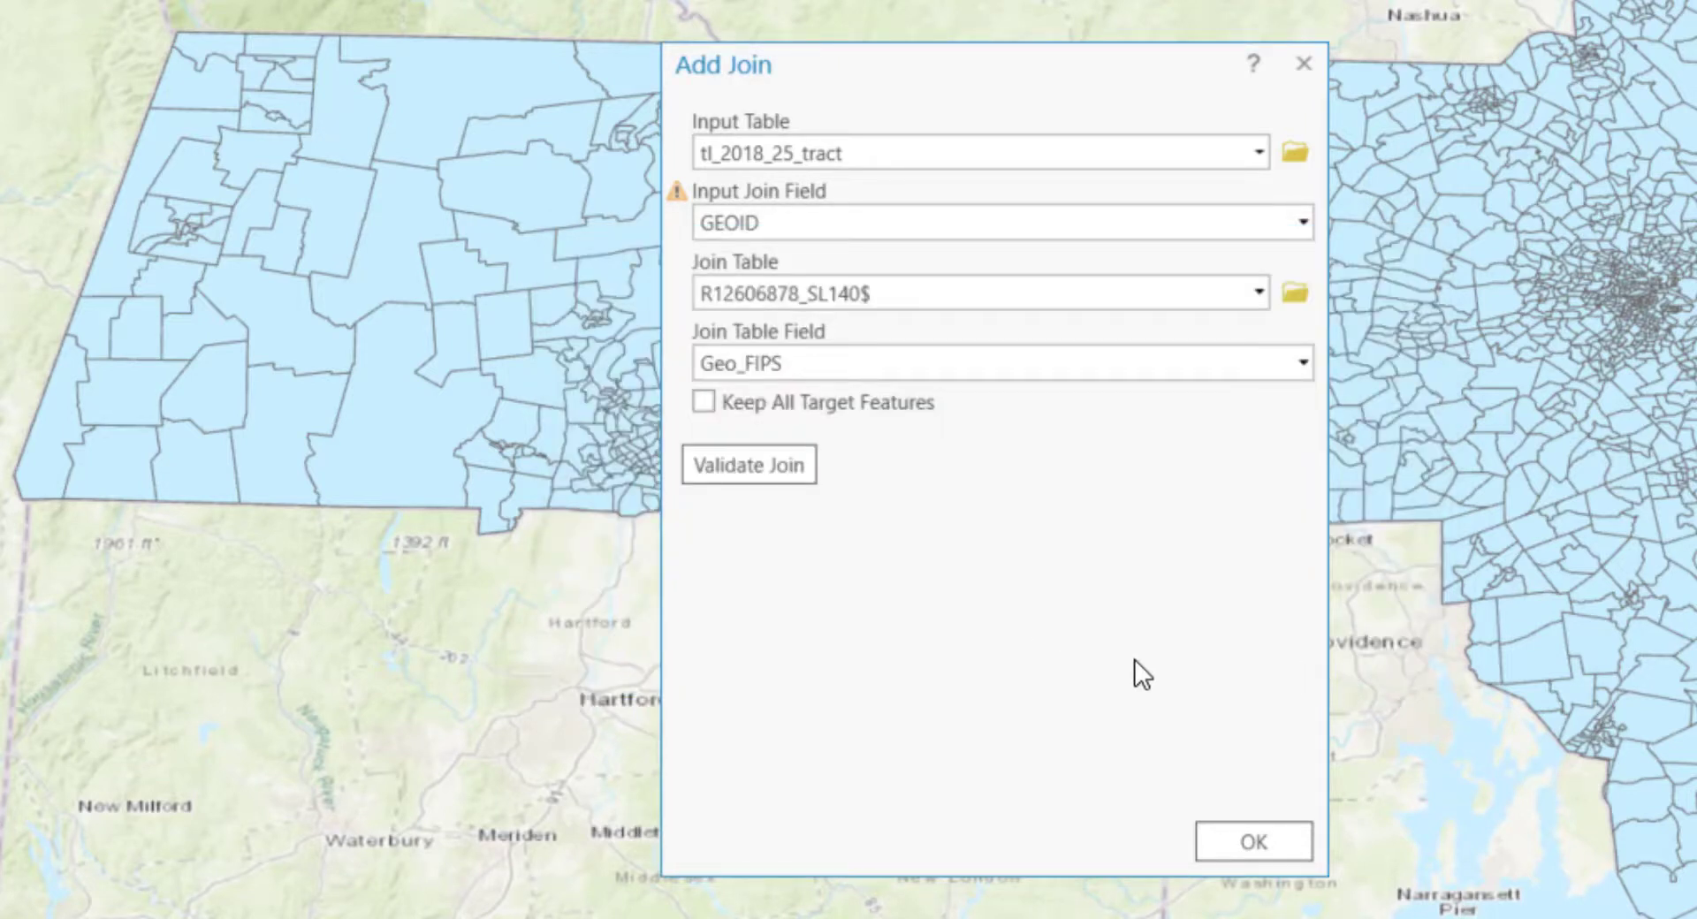
{"action": "left_click", "coordinate": [1283, 843]}
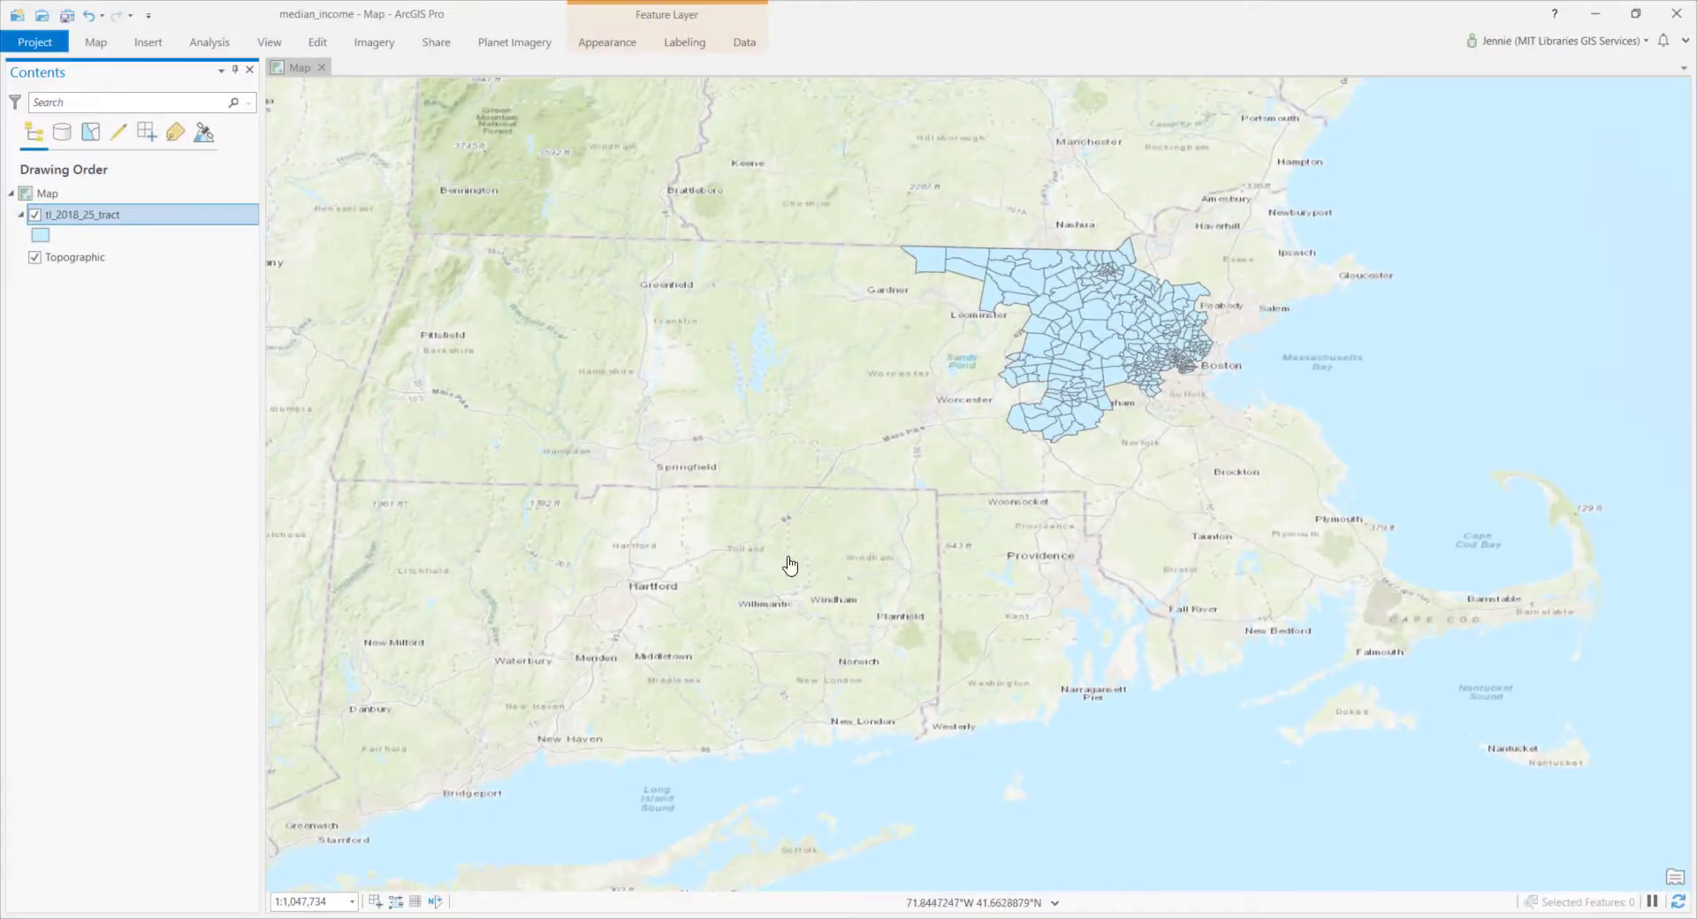
{"action": "right_click", "coordinate": [145, 222]}
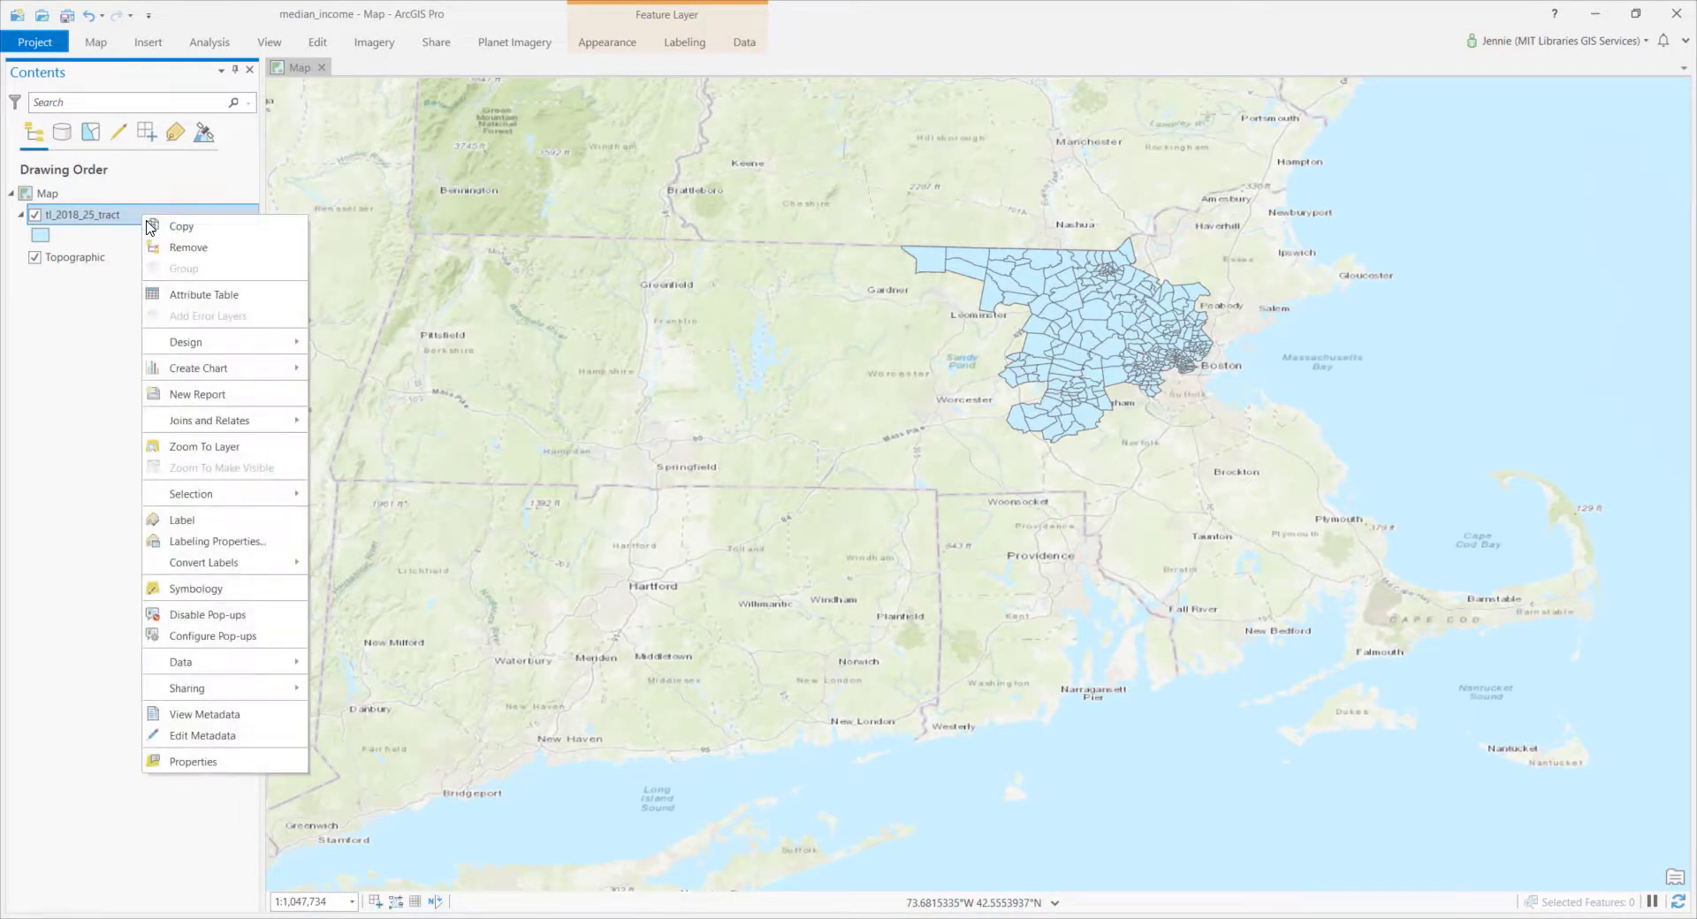
{"action": "left_click", "coordinate": [189, 297]}
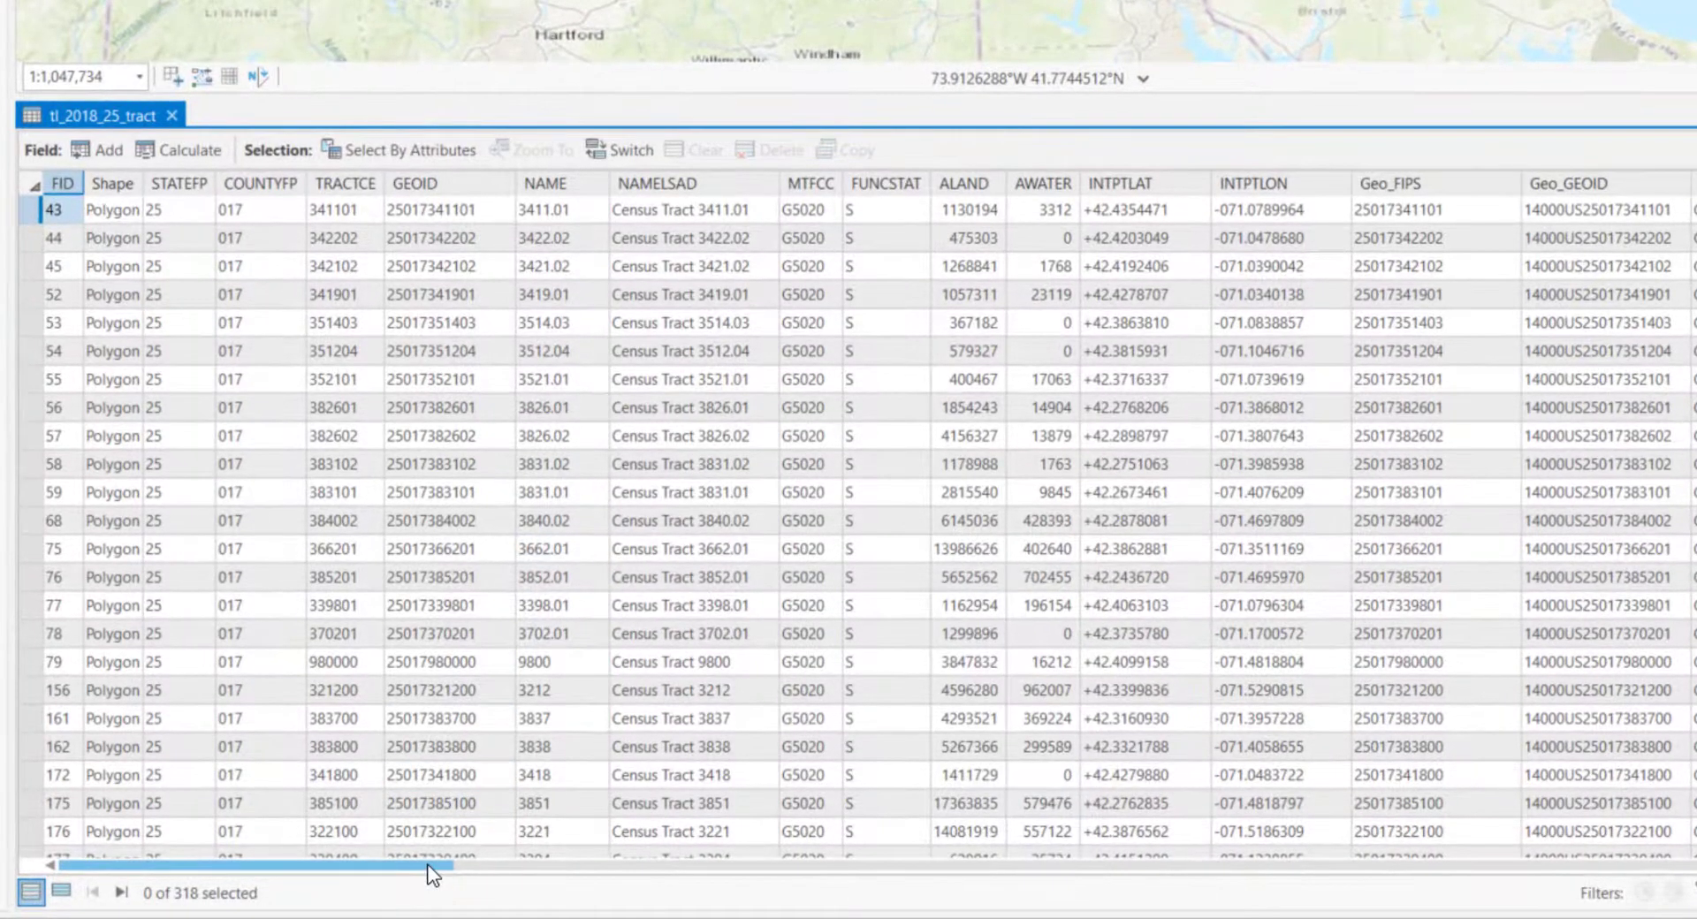
{"action": "left_click_drag", "start_coordinate": [429, 866], "coordinate": [1683, 874]}
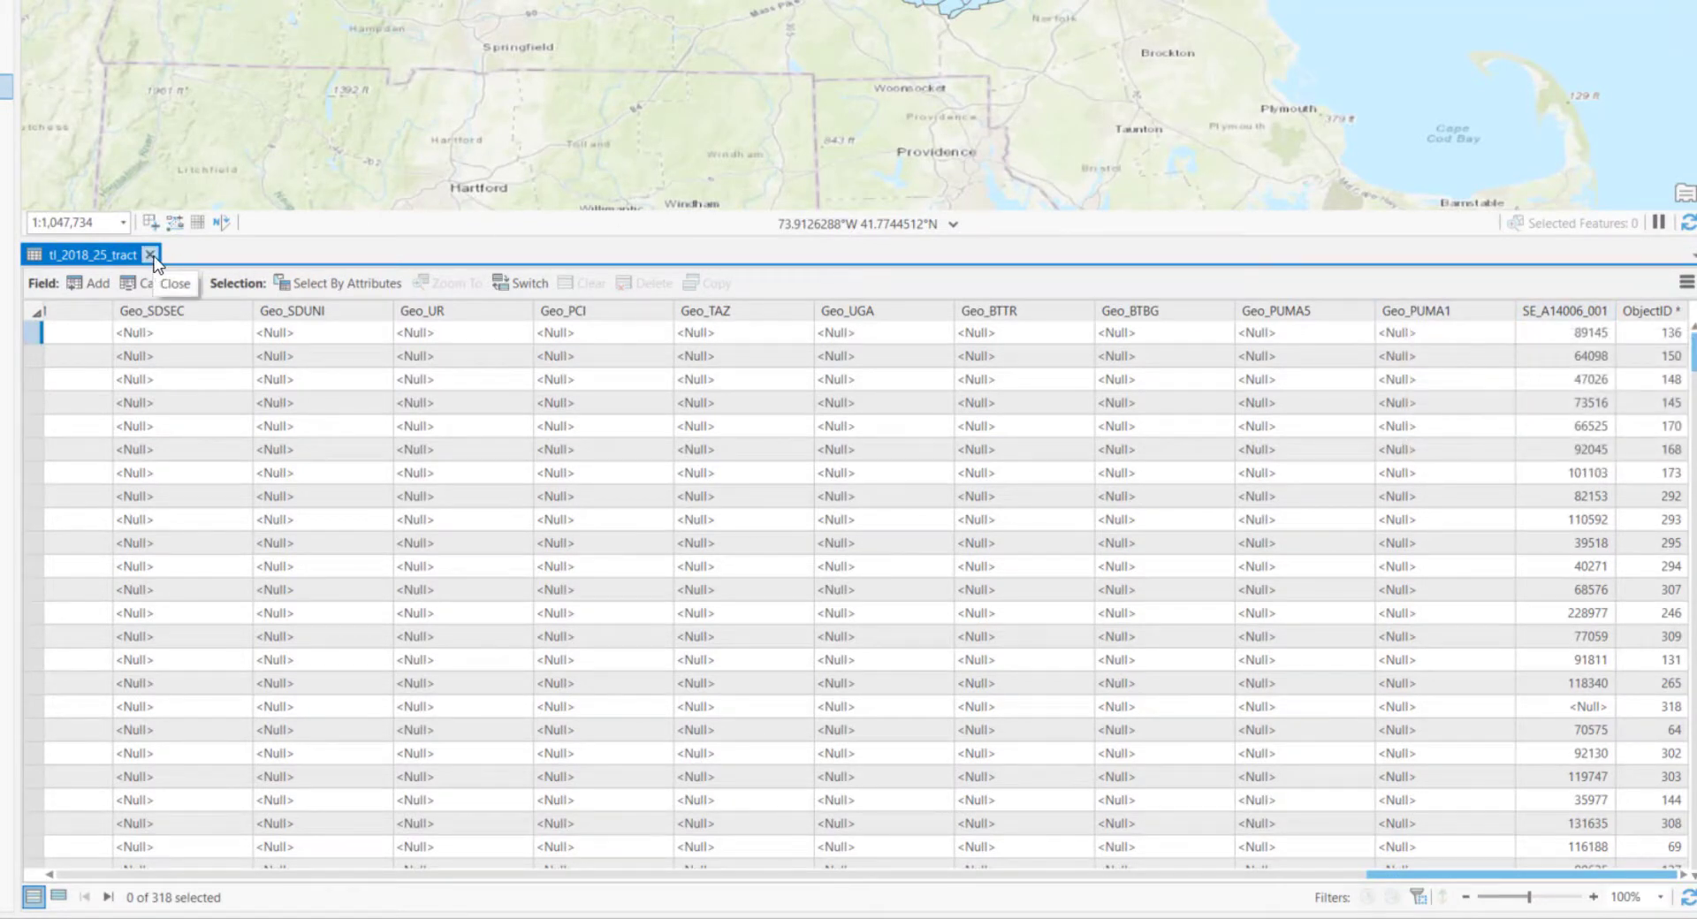
{"action": "left_click", "coordinate": [150, 255]}
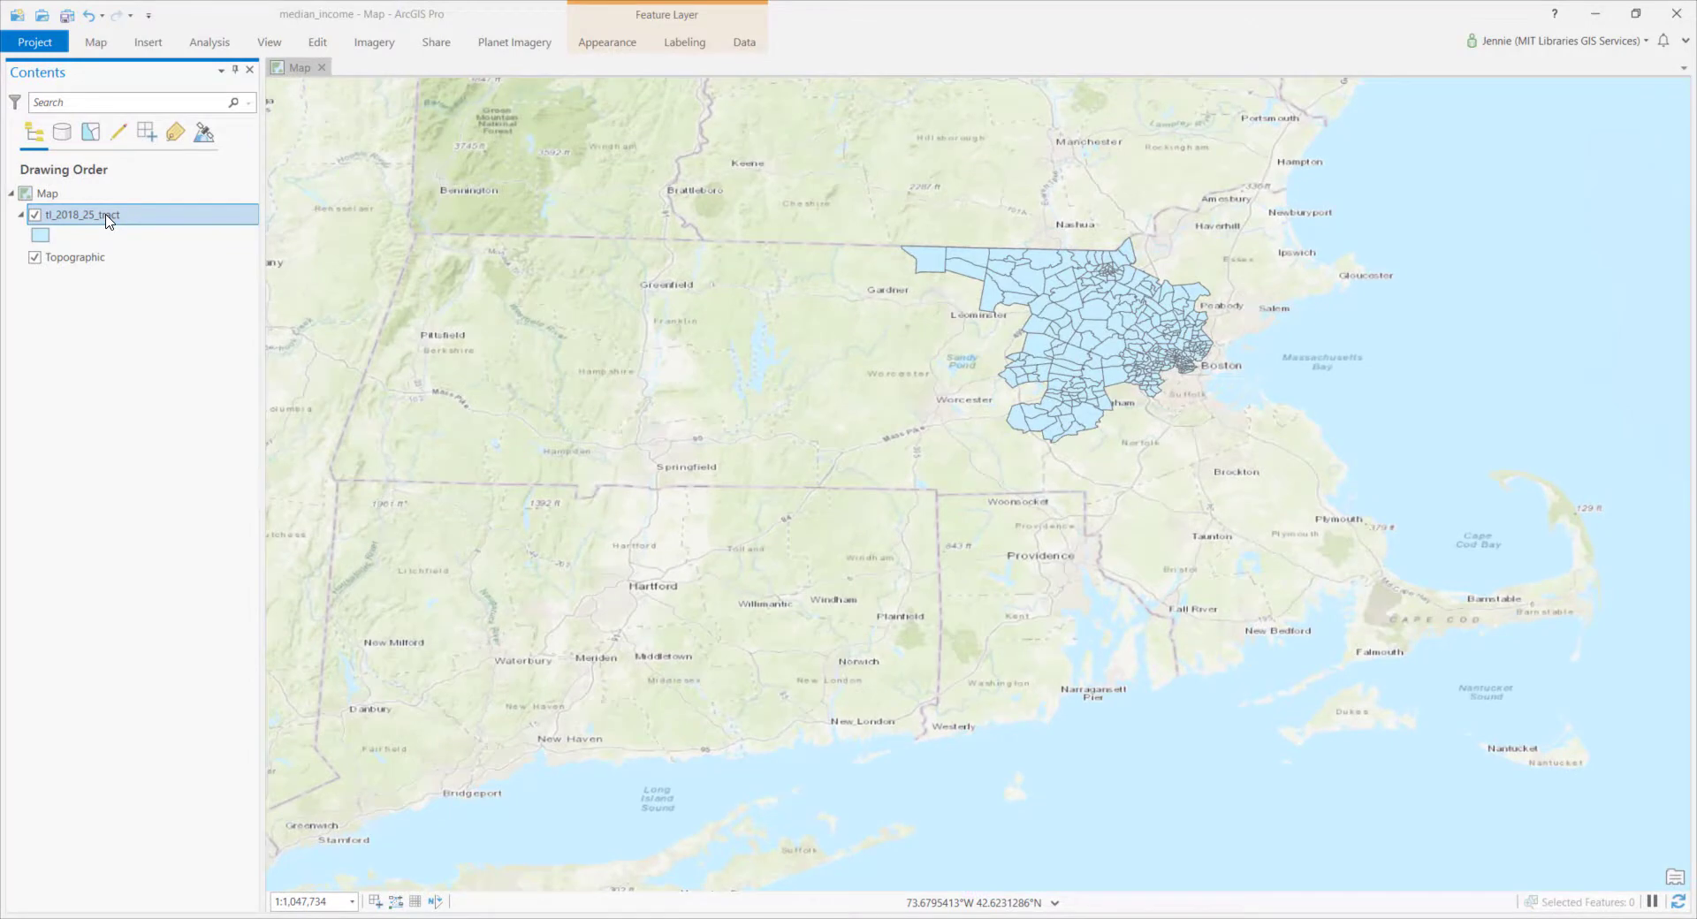
Start exporting the tract layer's features, browsing the output location to Downloads
{"action": "right_click", "coordinate": [107, 217]}
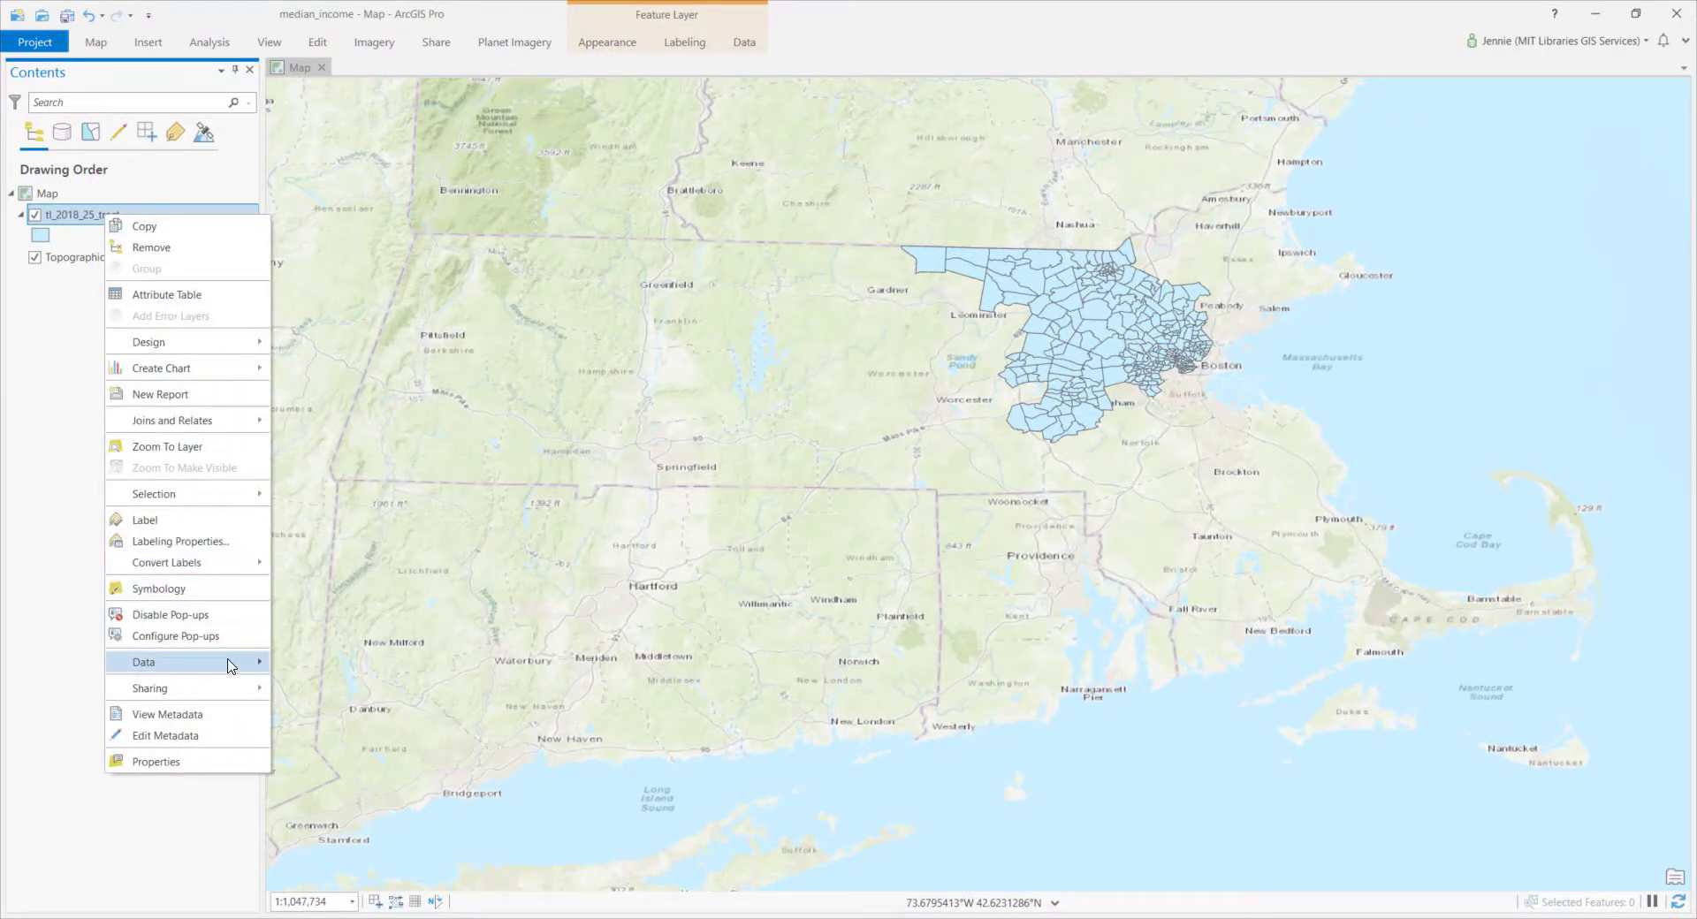
{"action": "mouse_move", "coordinate": [229, 666]}
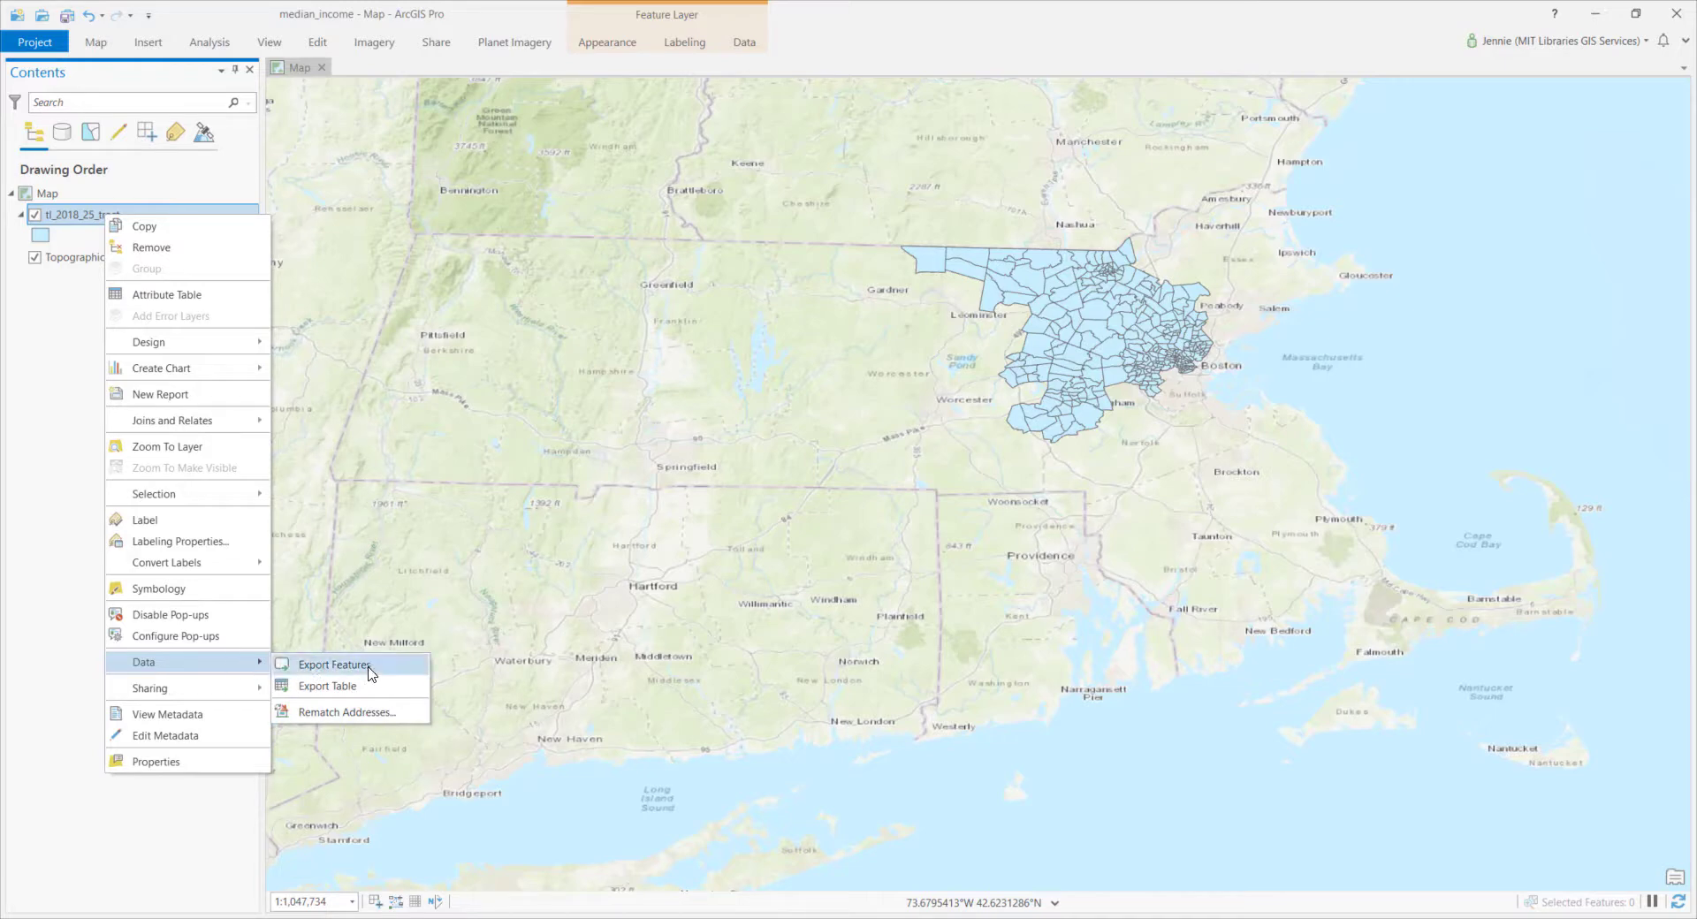
{"action": "left_click", "coordinate": [331, 665]}
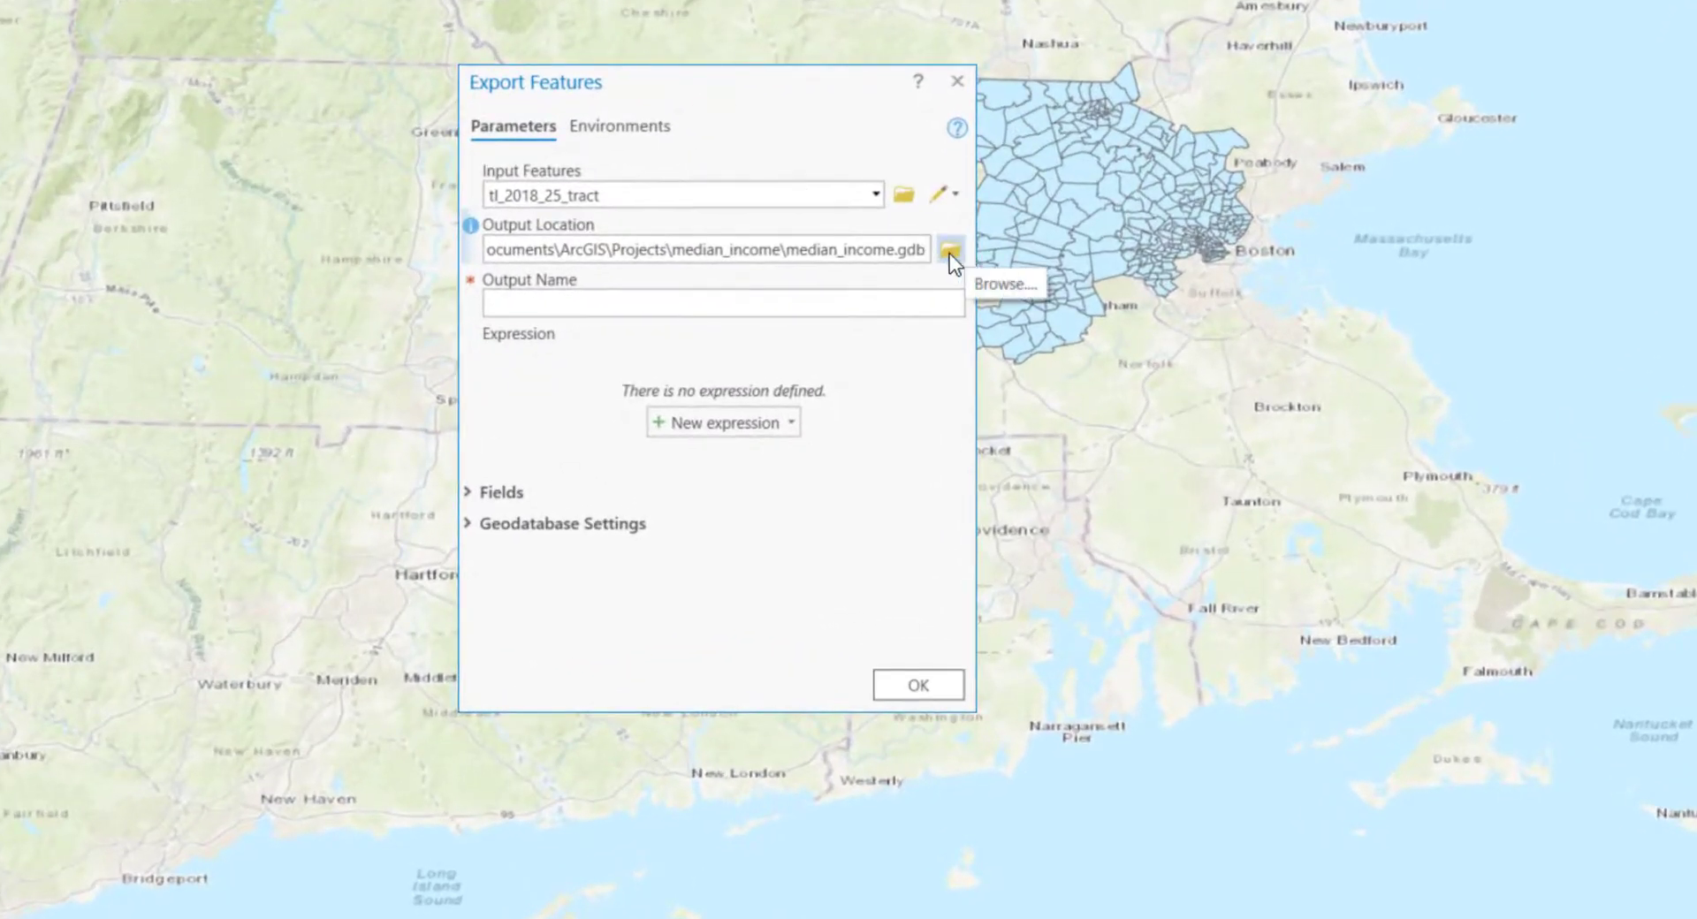
{"action": "left_click", "coordinate": [949, 253]}
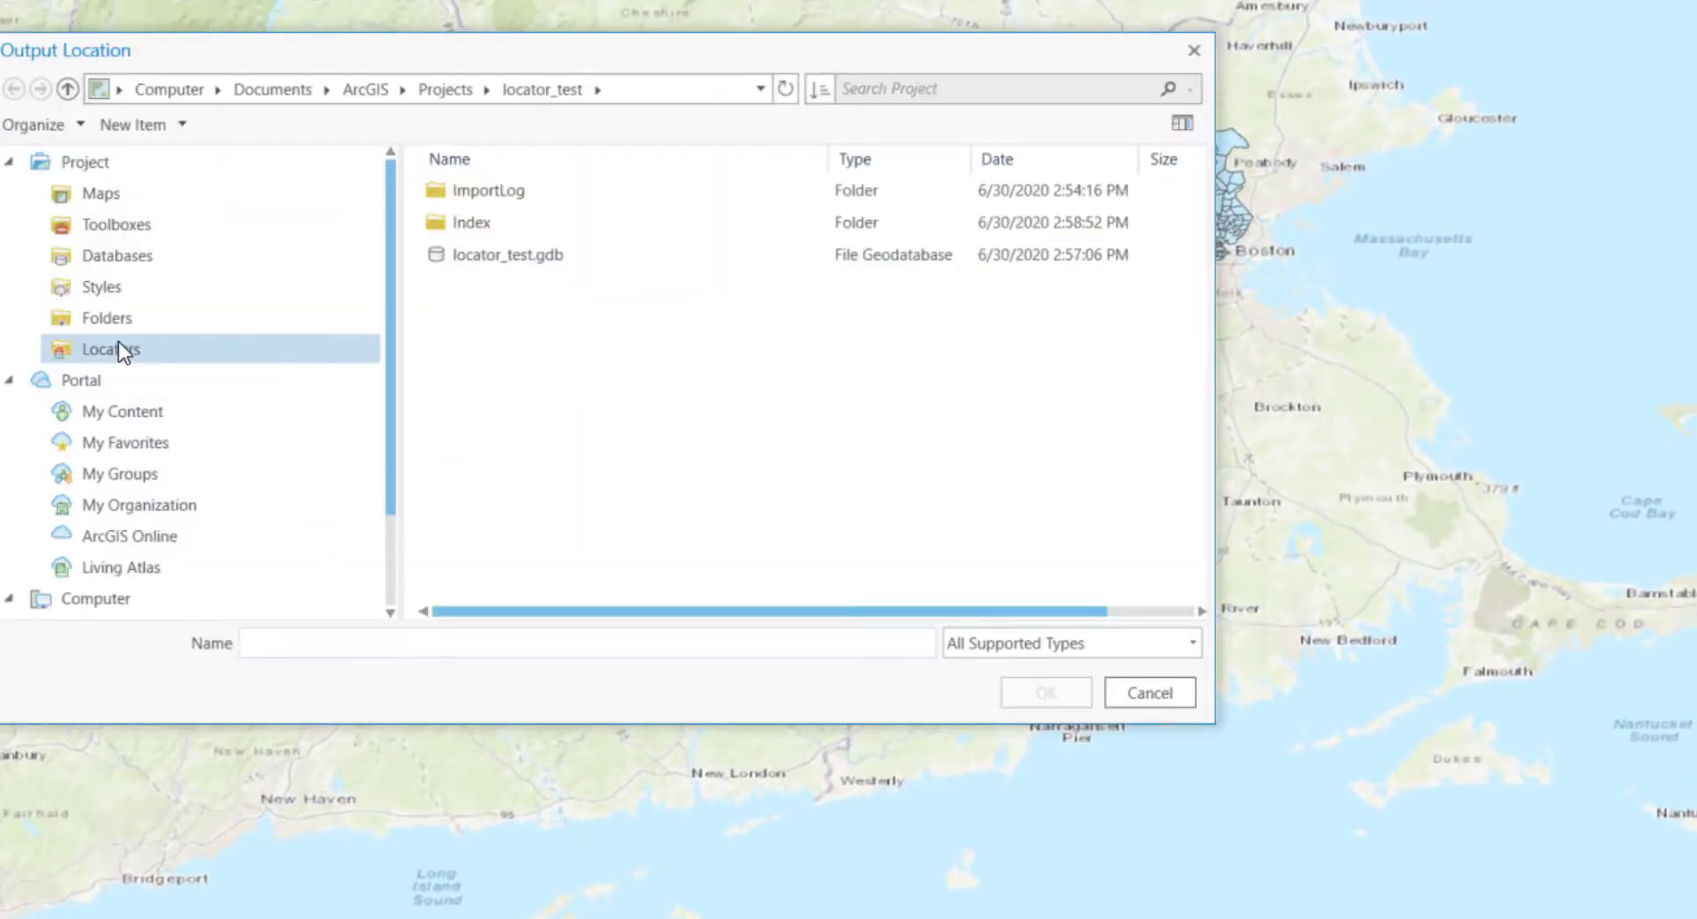
{"action": "scroll", "coordinate": [93, 475], "scroll_direction": "down", "scroll_amount": 2}
{"action": "left_click", "coordinate": [133, 572]}
Create a new median_income folder in Downloads and use it as the output location
{"action": "left_click", "coordinate": [179, 126]}
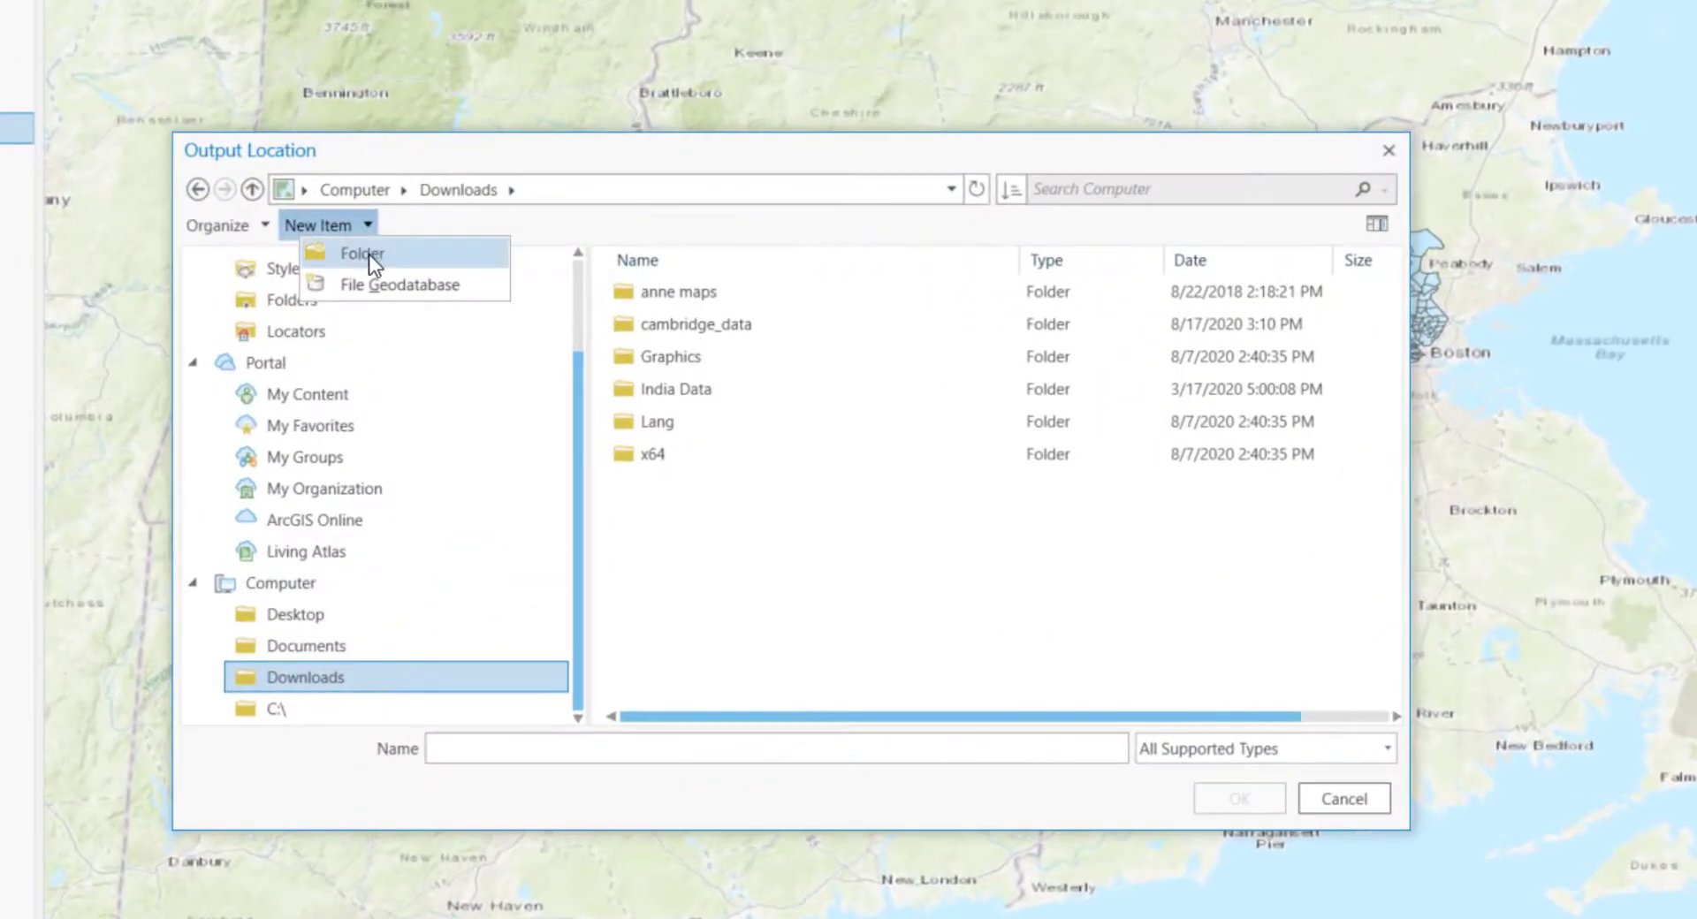
{"action": "left_click", "coordinate": [384, 260]}
{"action": "type", "text": "me"}
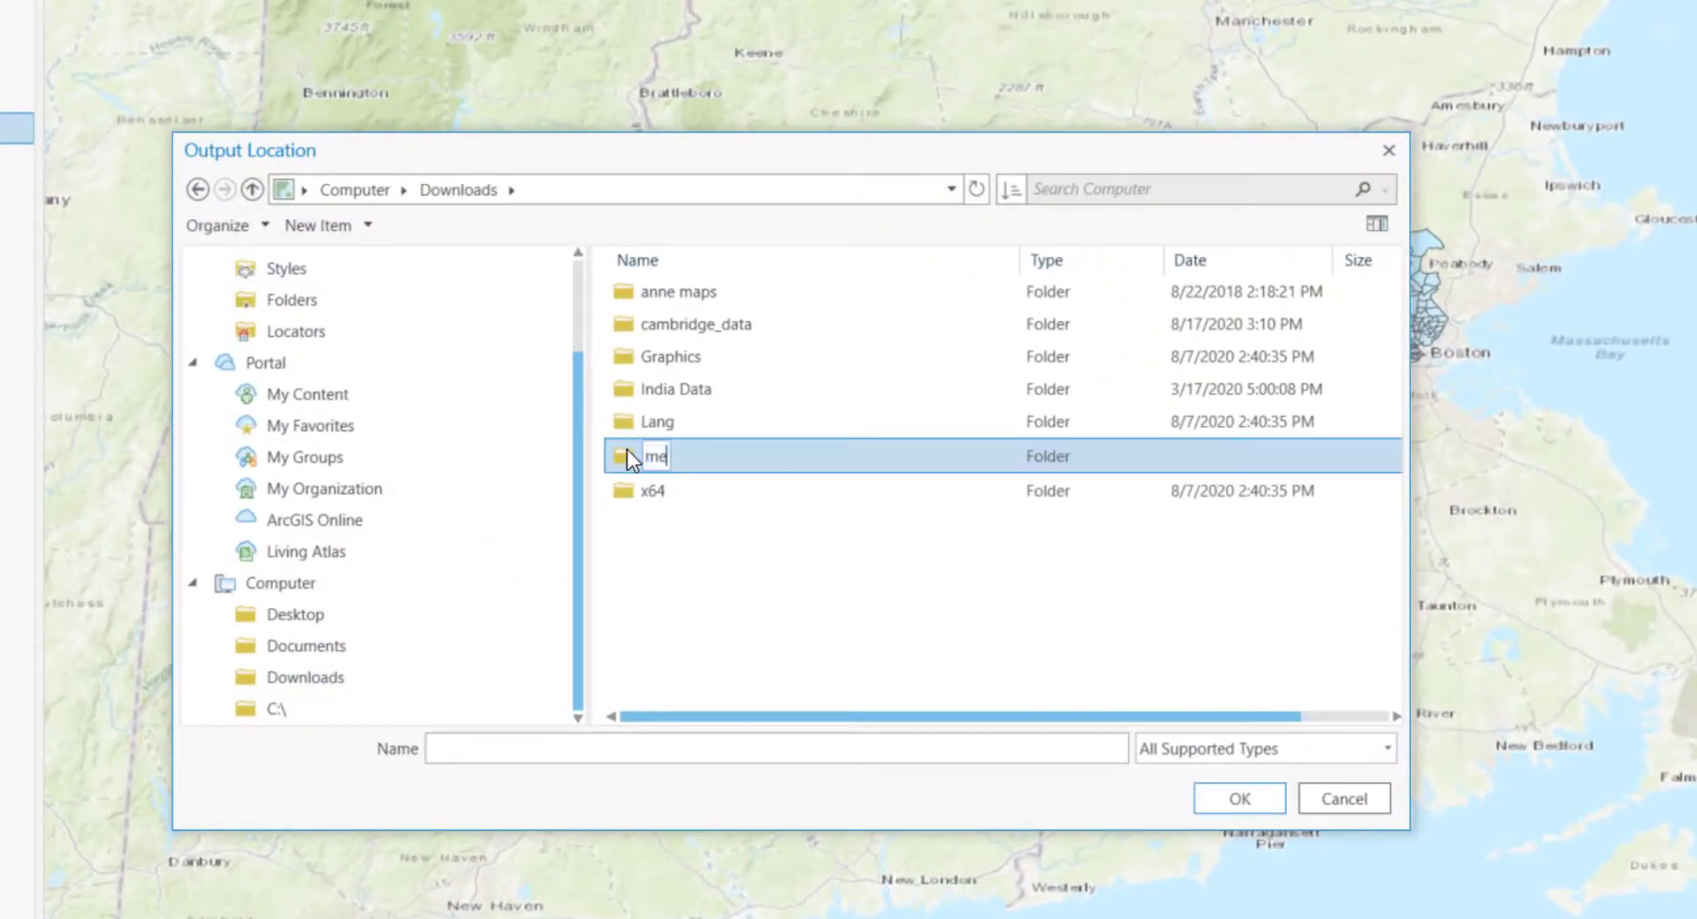
{"action": "type", "text": "dian_income"}
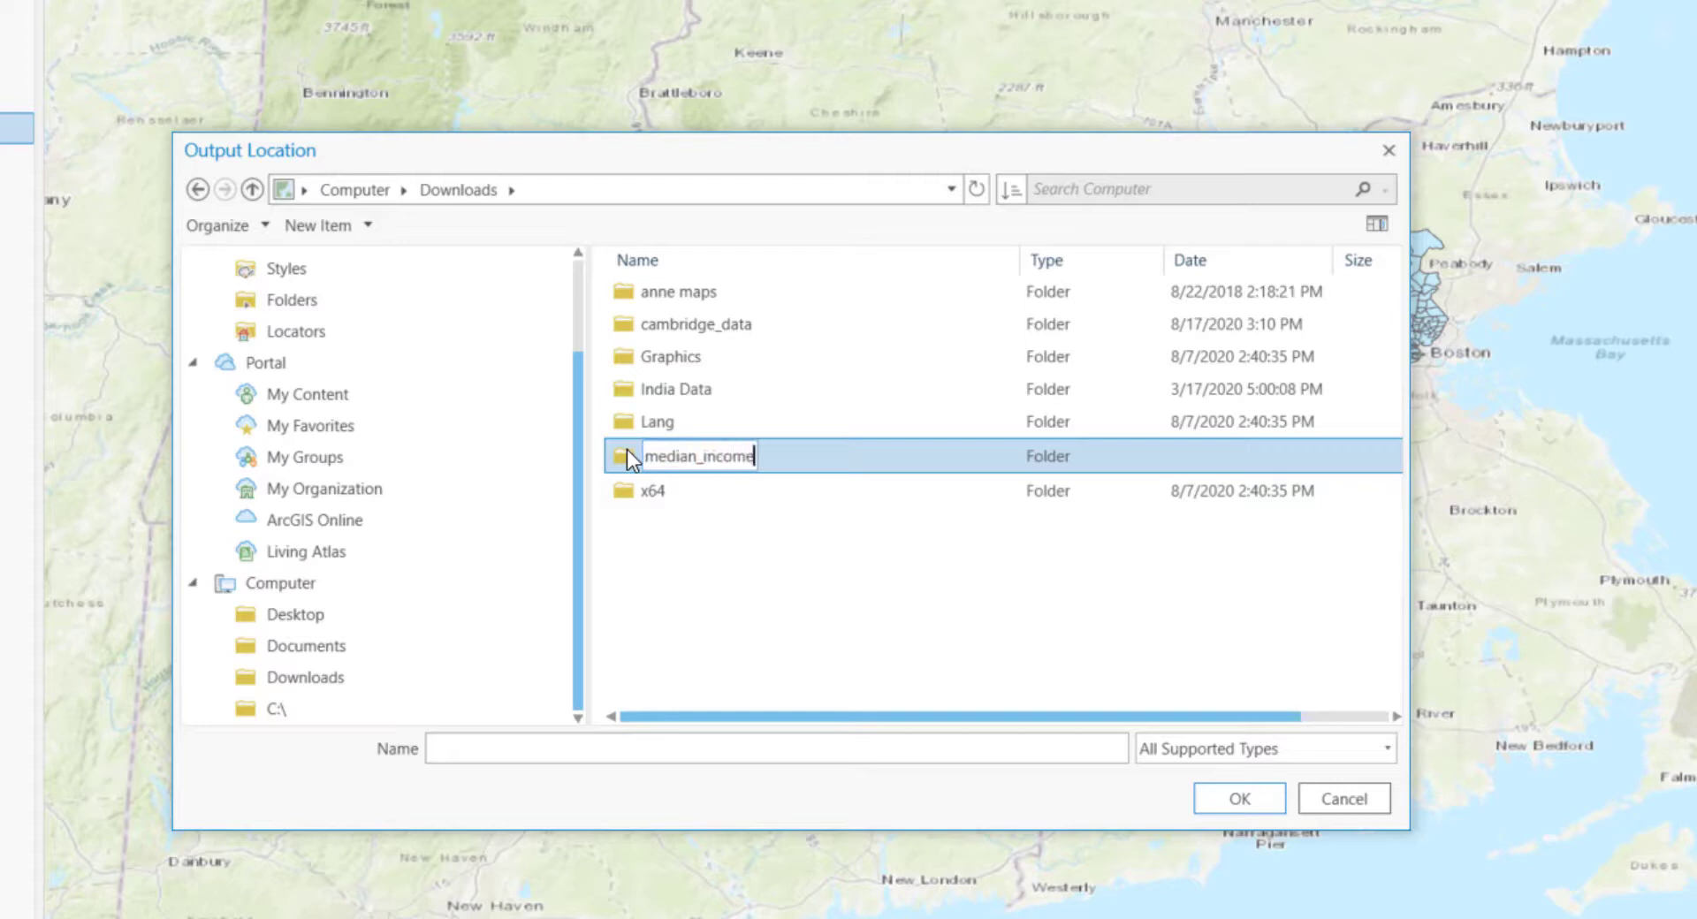
{"action": "left_click", "coordinate": [649, 526]}
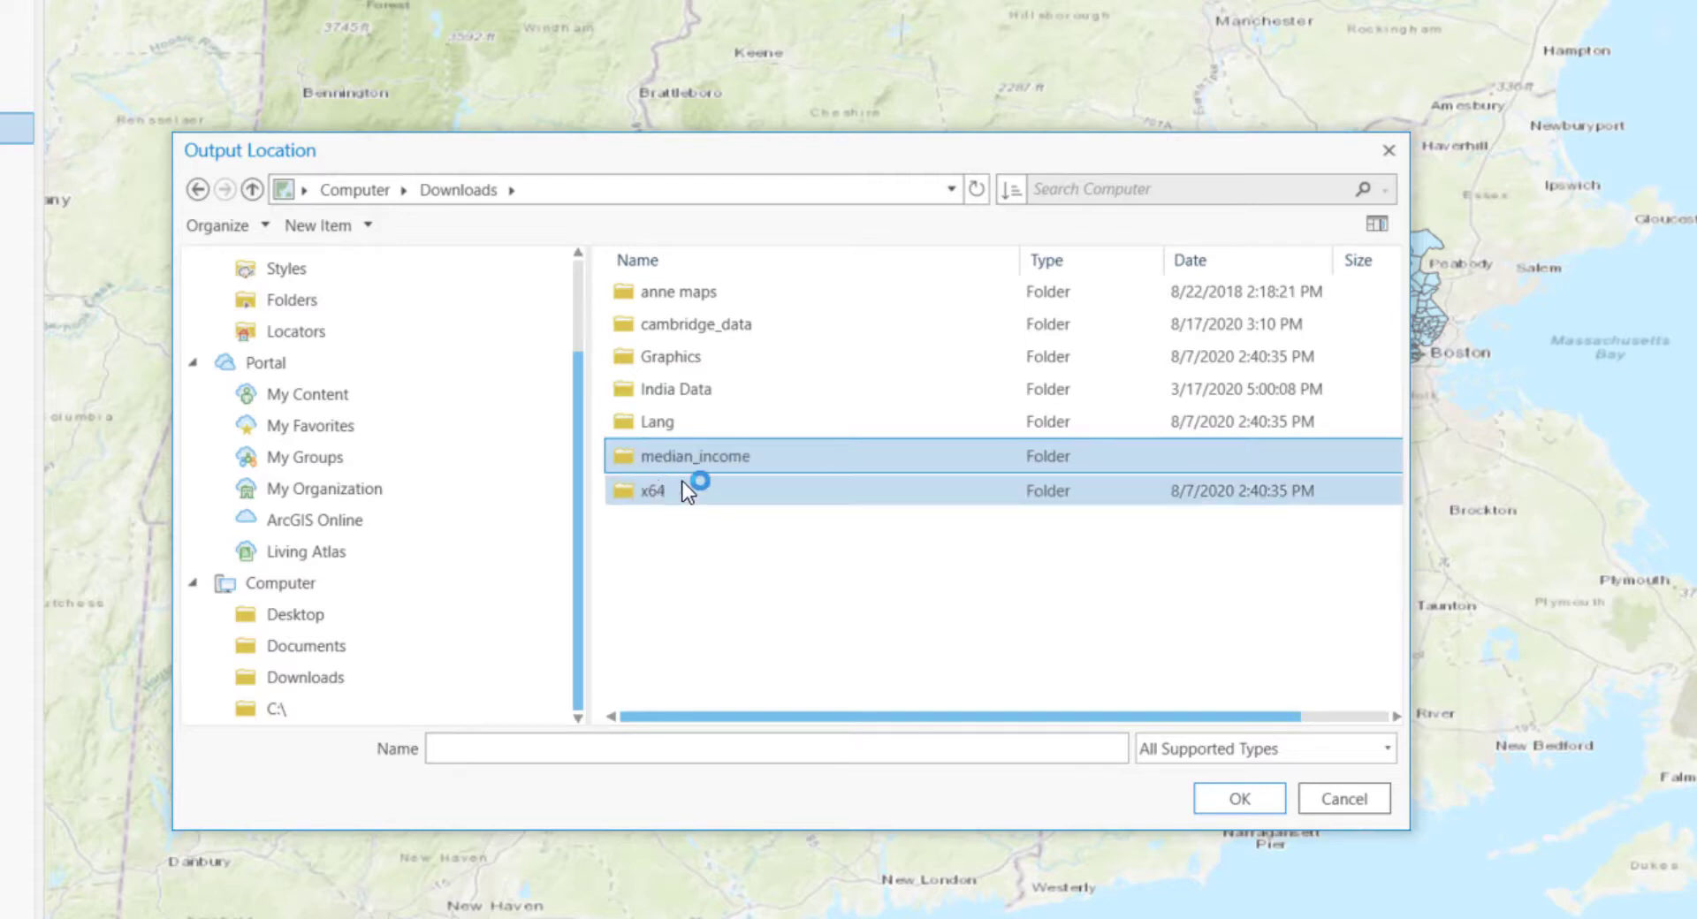
{"action": "left_click", "coordinate": [1243, 804]}
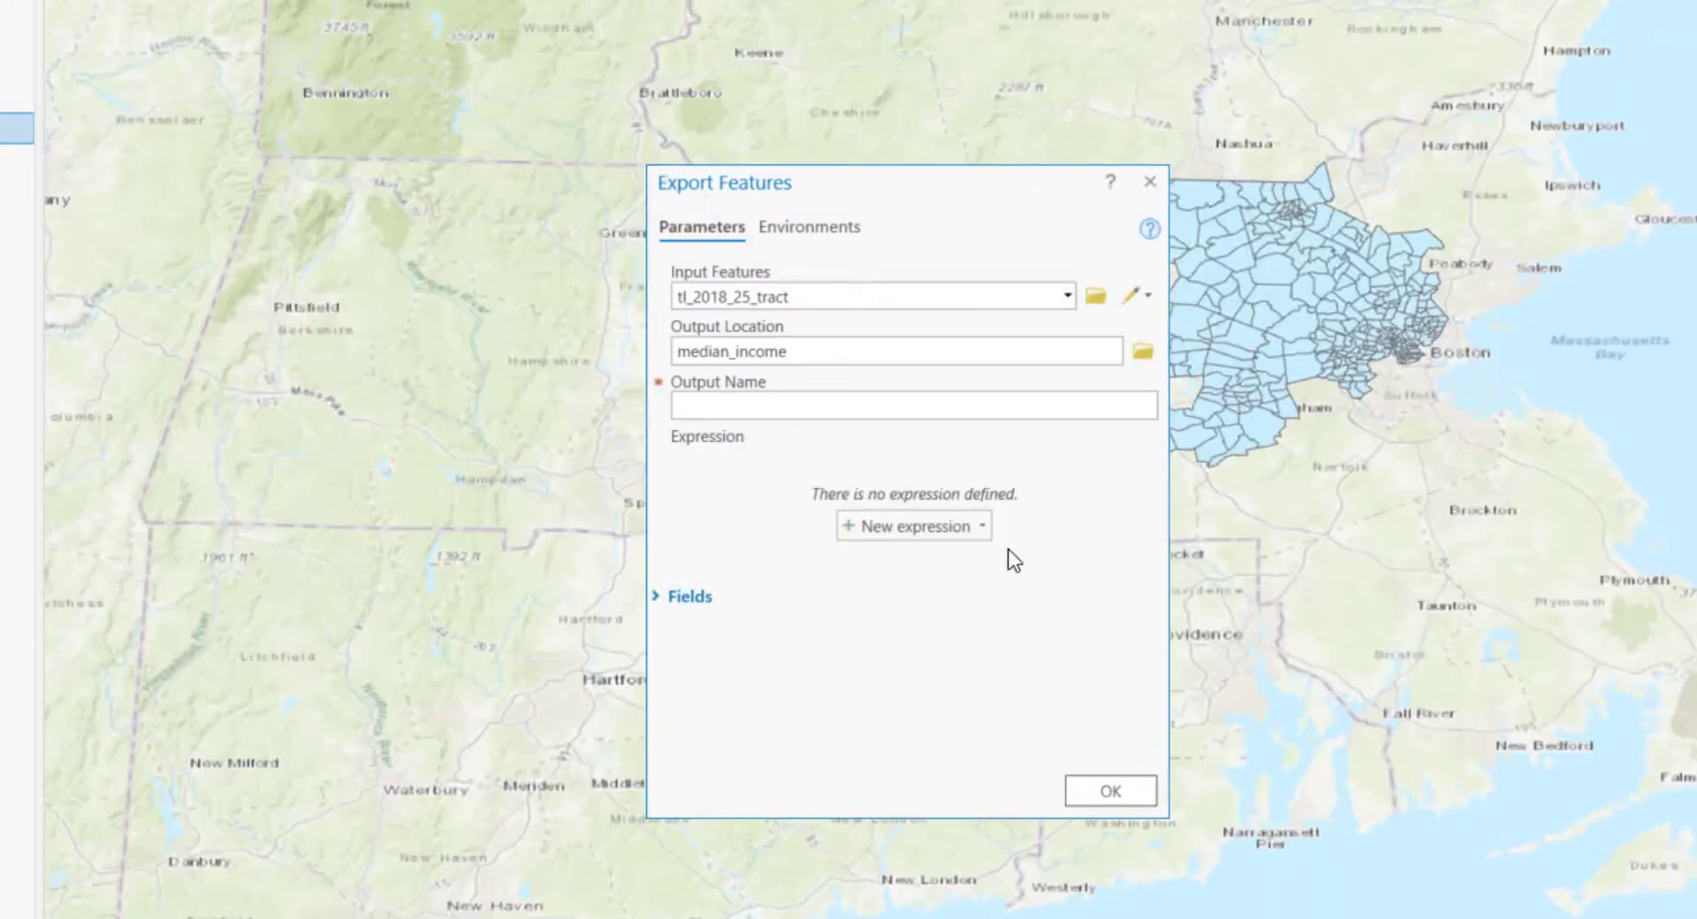
Name the output median_income_2018 and run the export
{"action": "left_click", "coordinate": [945, 411]}
{"action": "type", "text": "median_income_201"}
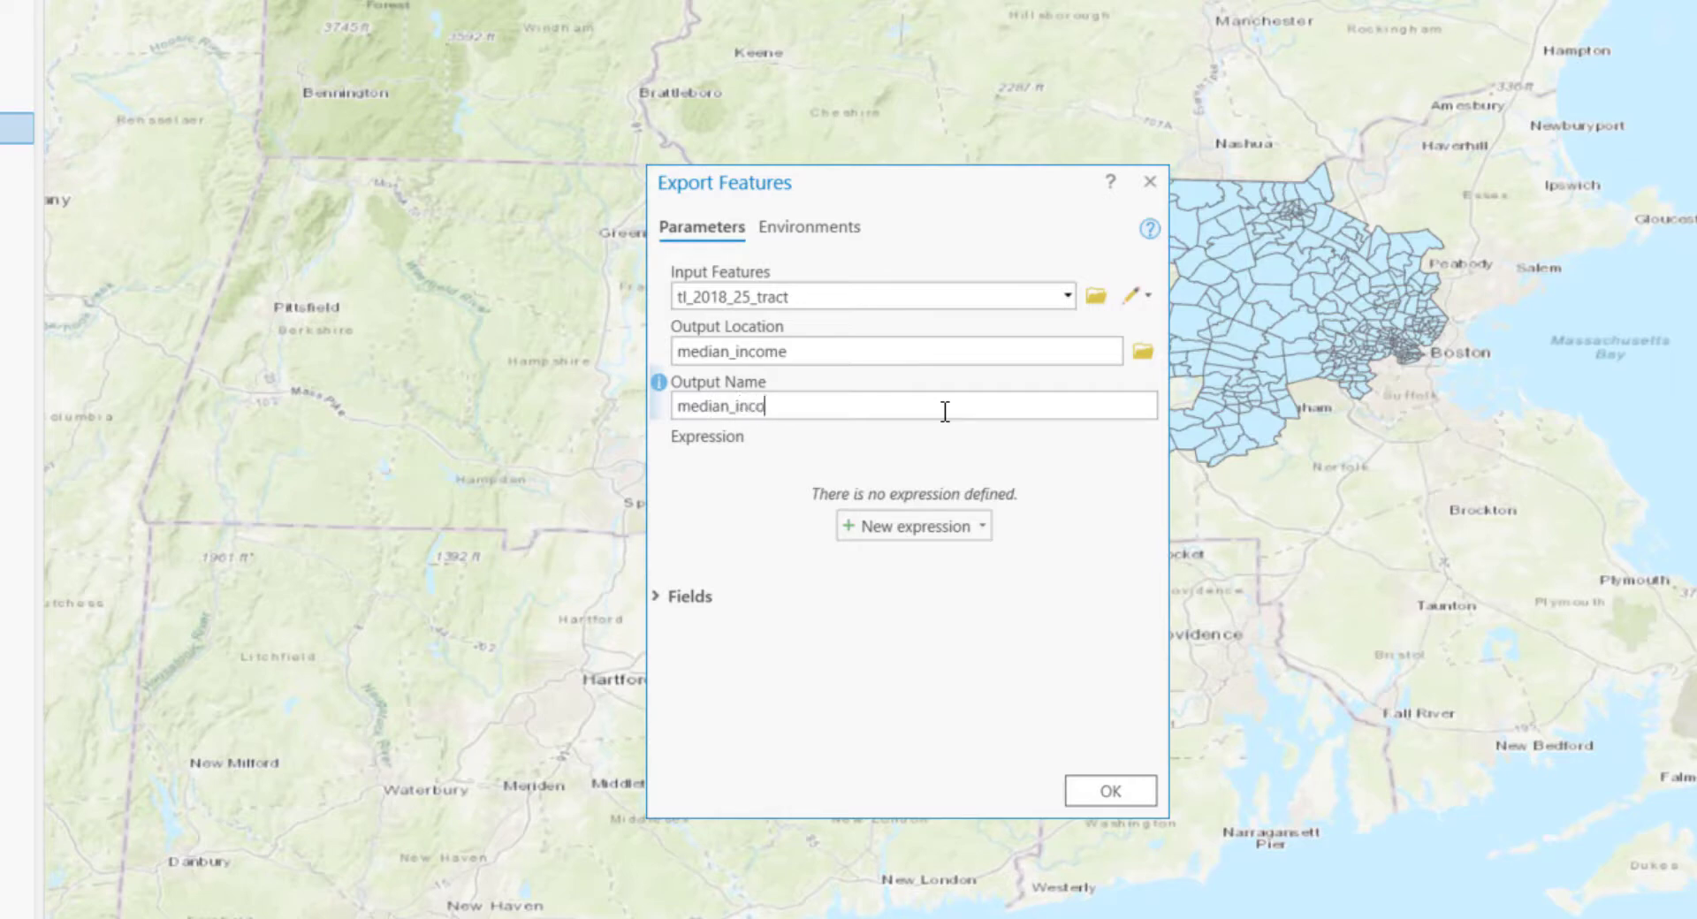
{"action": "type", "text": "8"}
{"action": "left_click", "coordinate": [1109, 791]}
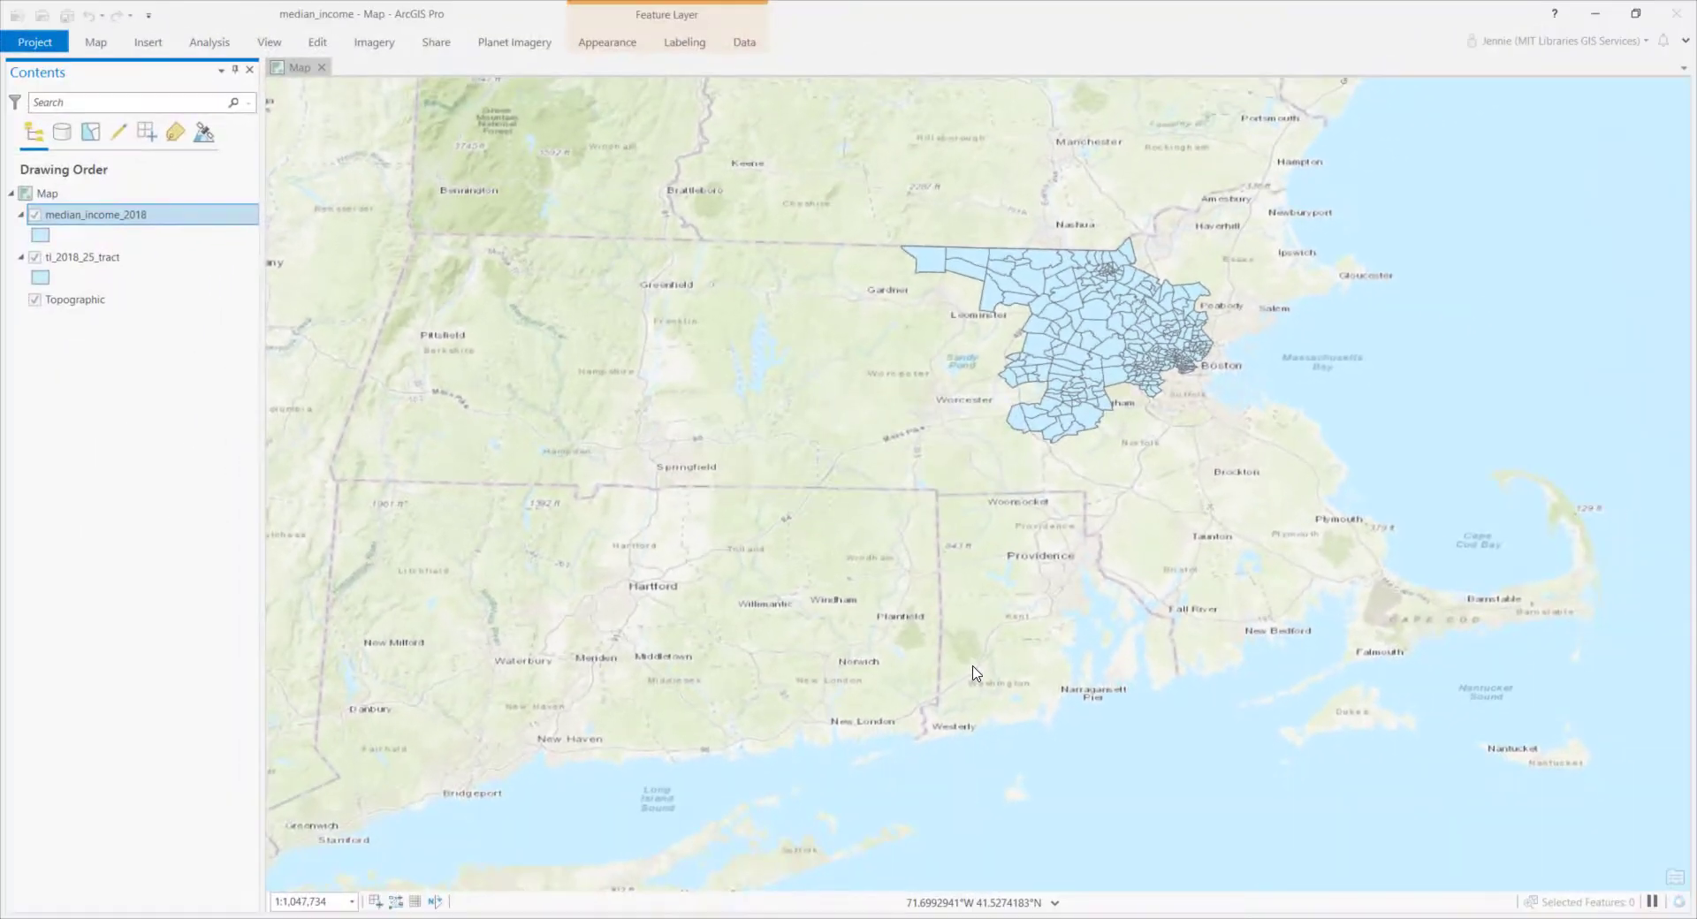